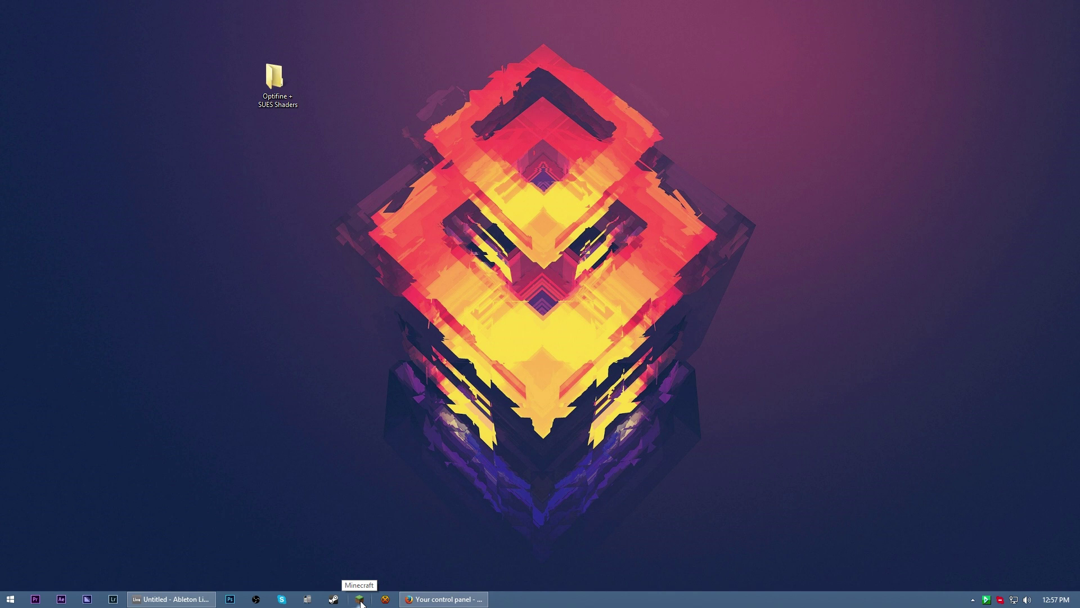
Open the Minecraft Launcher and sign in with the account e-mail and password
click(360, 599)
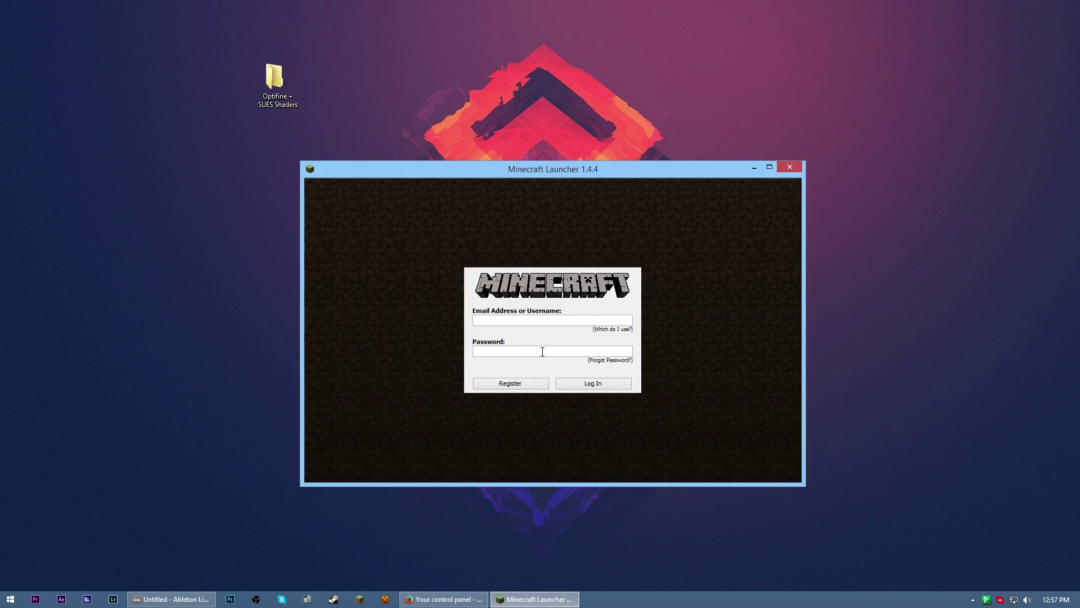
key(Return)
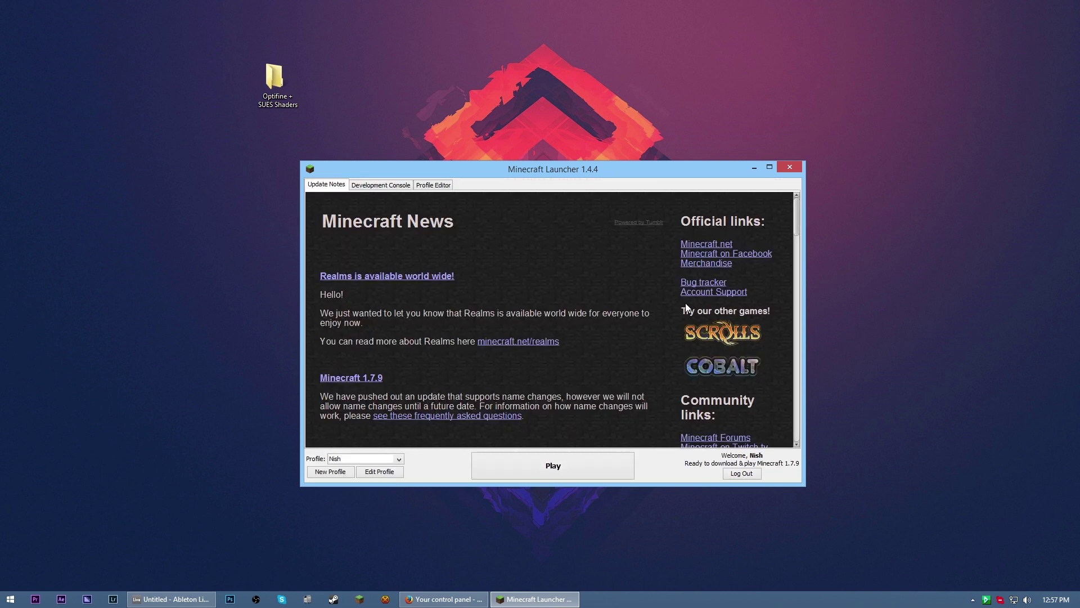
Set the profile's version to release 1.7.5, save it, and launch the game
click(371, 474)
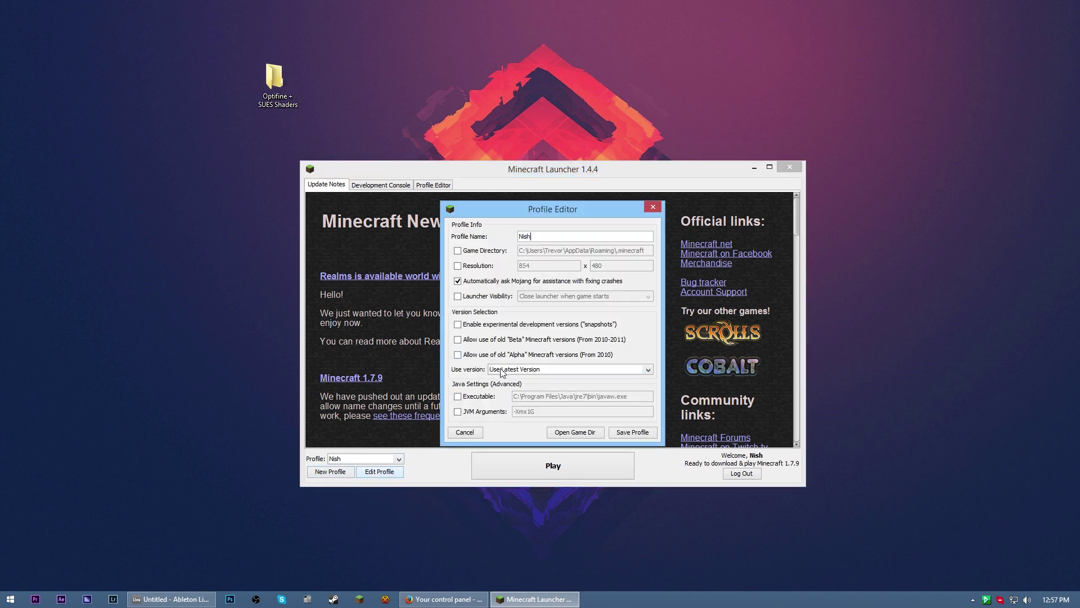
click(530, 371)
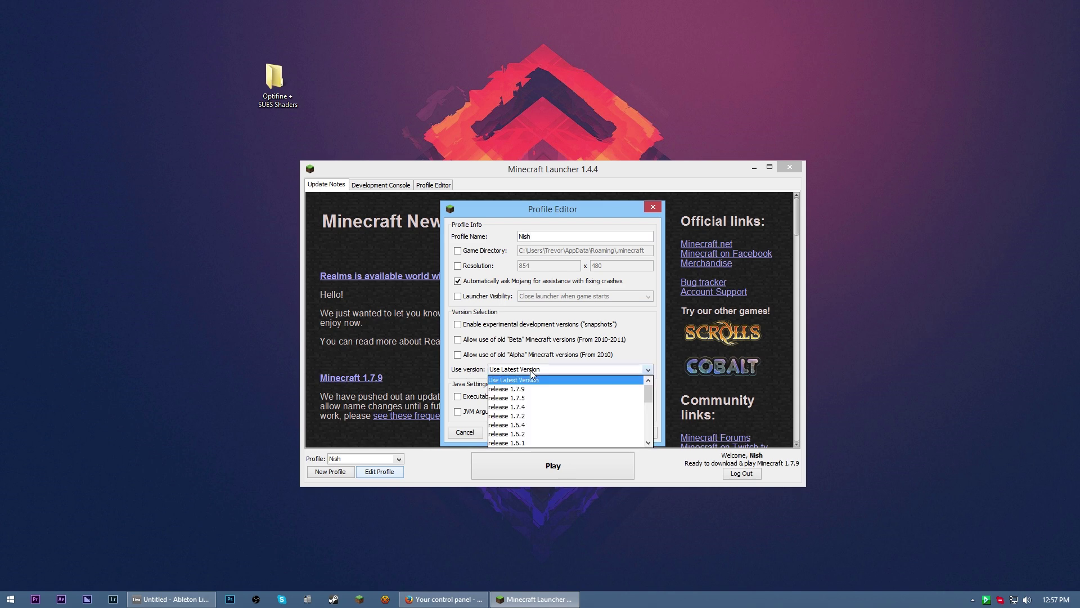
click(549, 398)
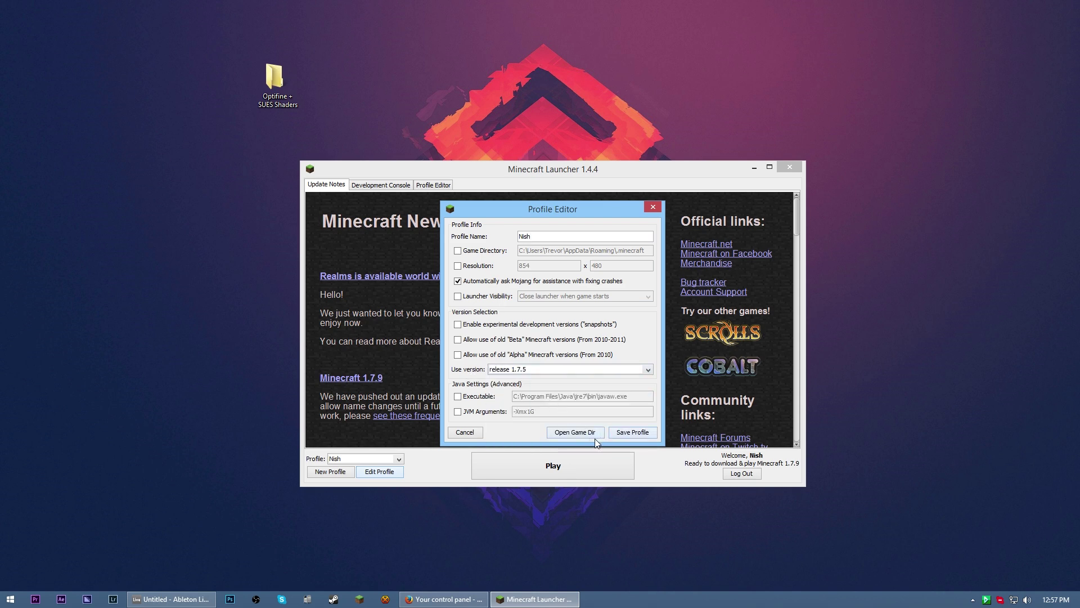
click(626, 435)
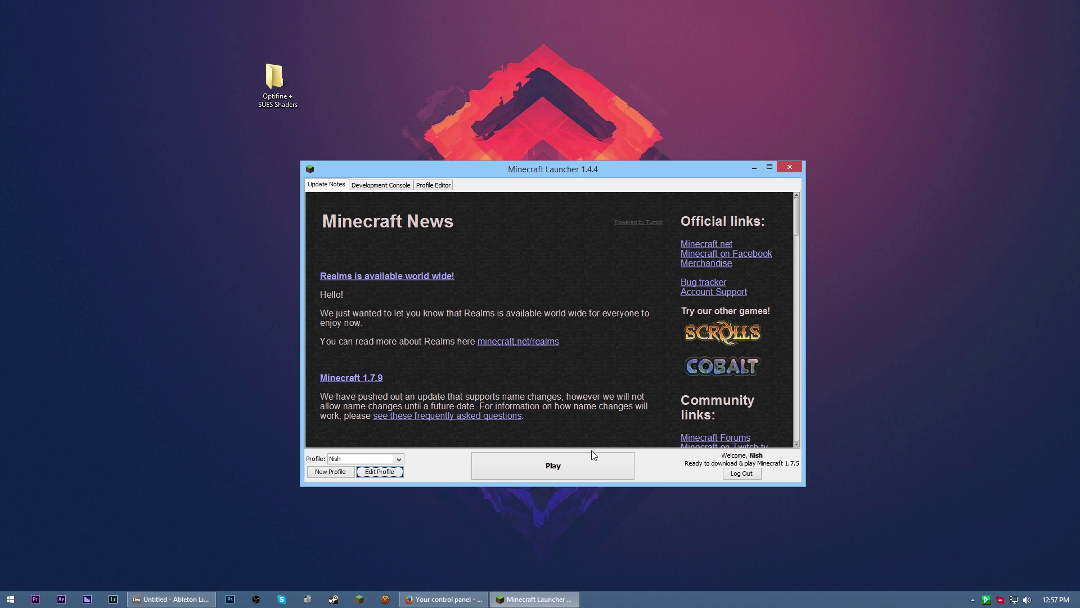
click(579, 470)
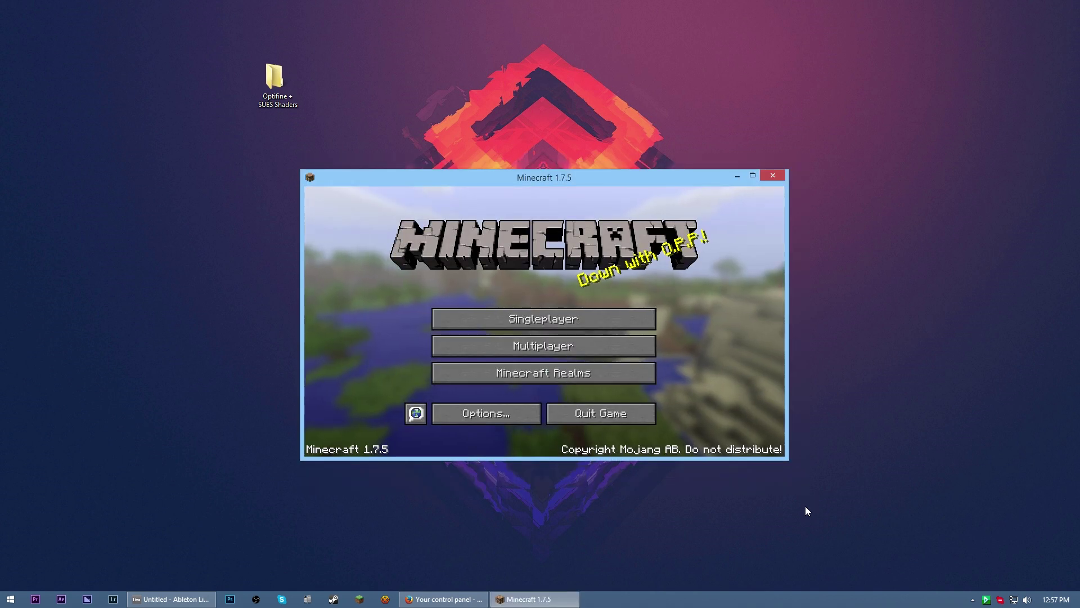
Move the loaded Minecraft 1.7.5 window, then quit the game from the title screen
drag(542, 177, 559, 173)
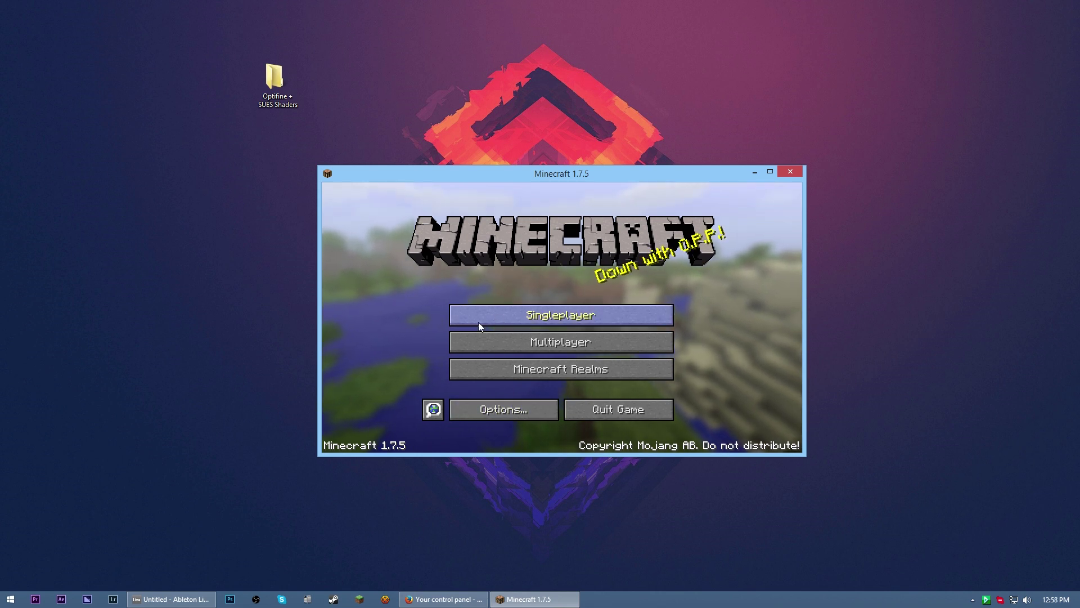
drag(559, 178, 585, 146)
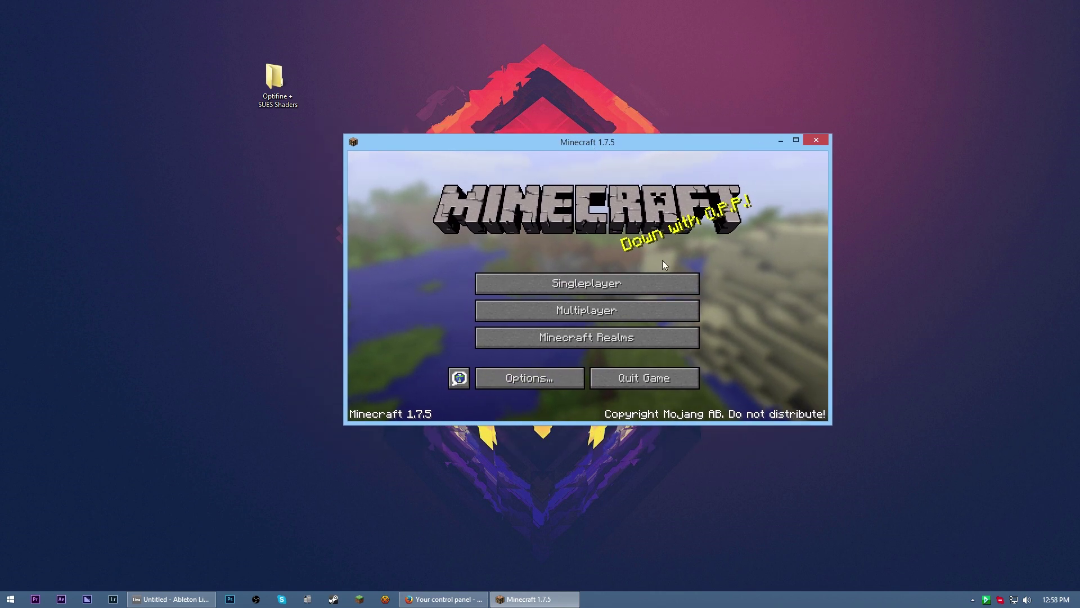
click(647, 379)
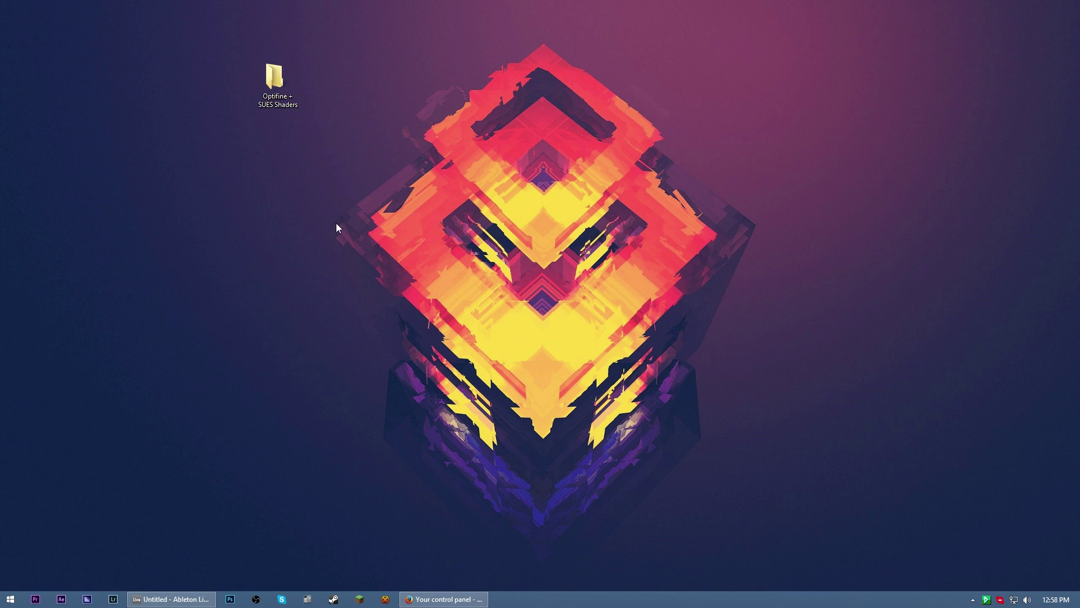
Open the Optifine + SUES Shaders folder and position its window over the desktop
double_click(279, 98)
drag(431, 63, 497, 70)
drag(644, 273, 614, 270)
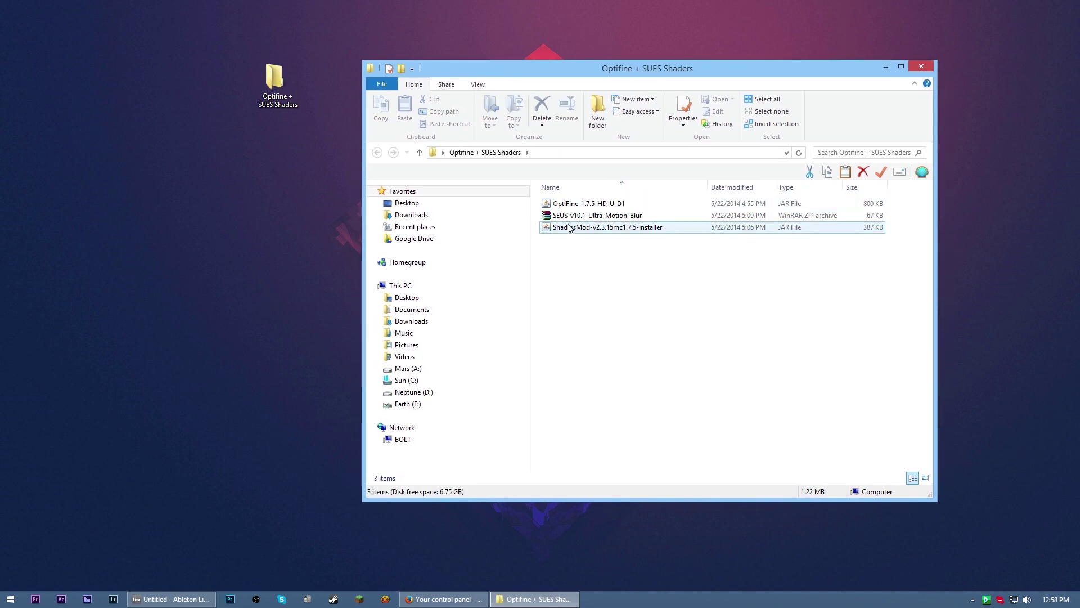
click(571, 217)
mouse_move(574, 239)
mouse_down()
mouse_move(586, 254)
mouse_move(578, 187)
mouse_move(583, 247)
mouse_up()
drag(606, 70, 583, 63)
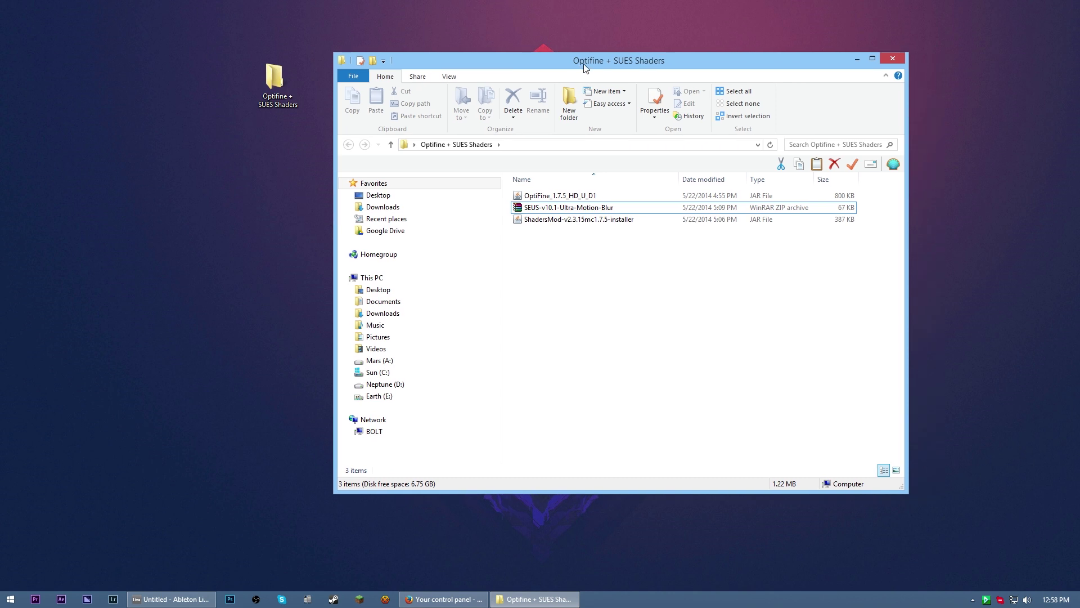
mouse_move(583, 248)
mouse_down()
mouse_move(580, 180)
mouse_move(579, 228)
mouse_up()
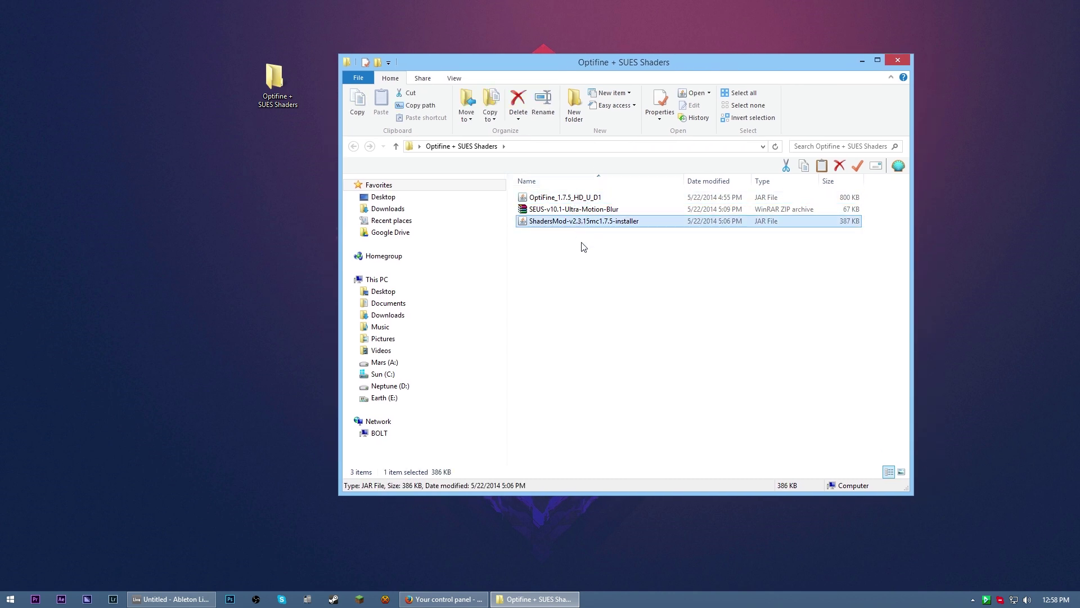
Select OptiFine_1.7.5_HD_U_D1 and bring up its right-click actions menu
click(568, 198)
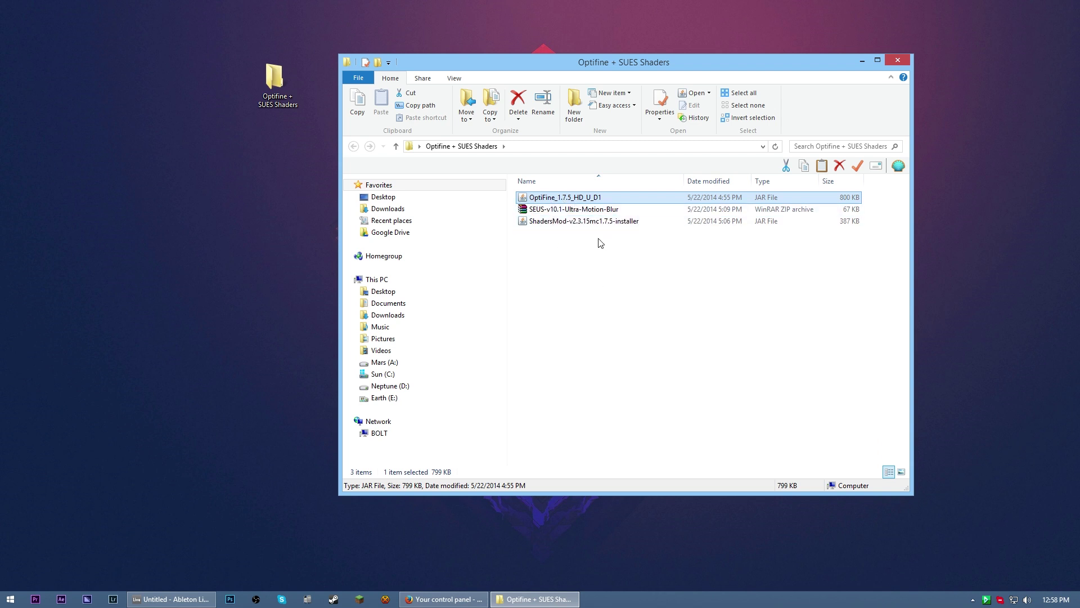
right_click(579, 200)
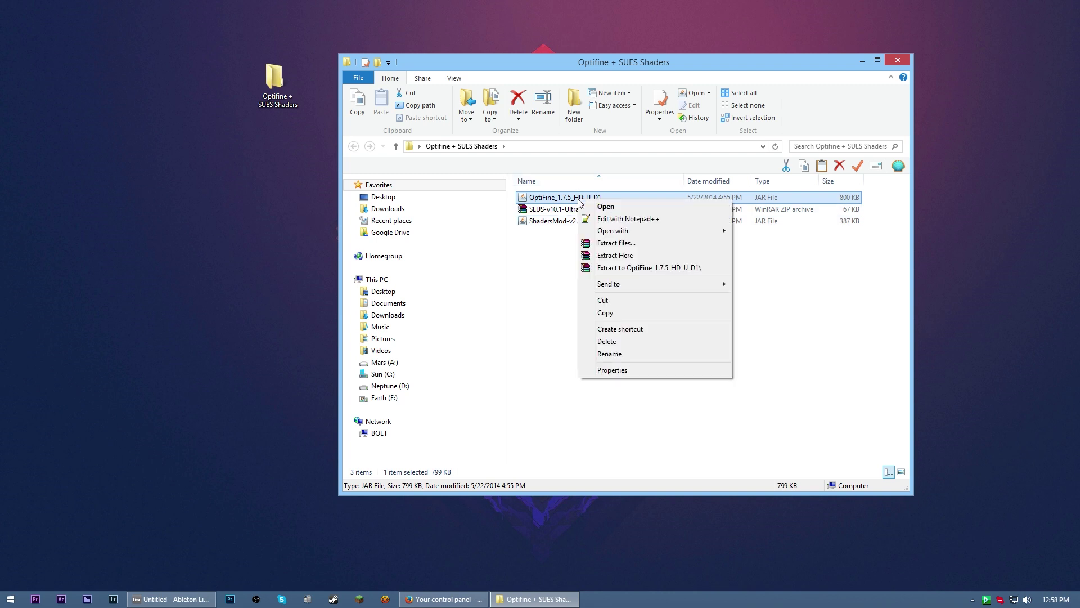
mouse_move(653, 230)
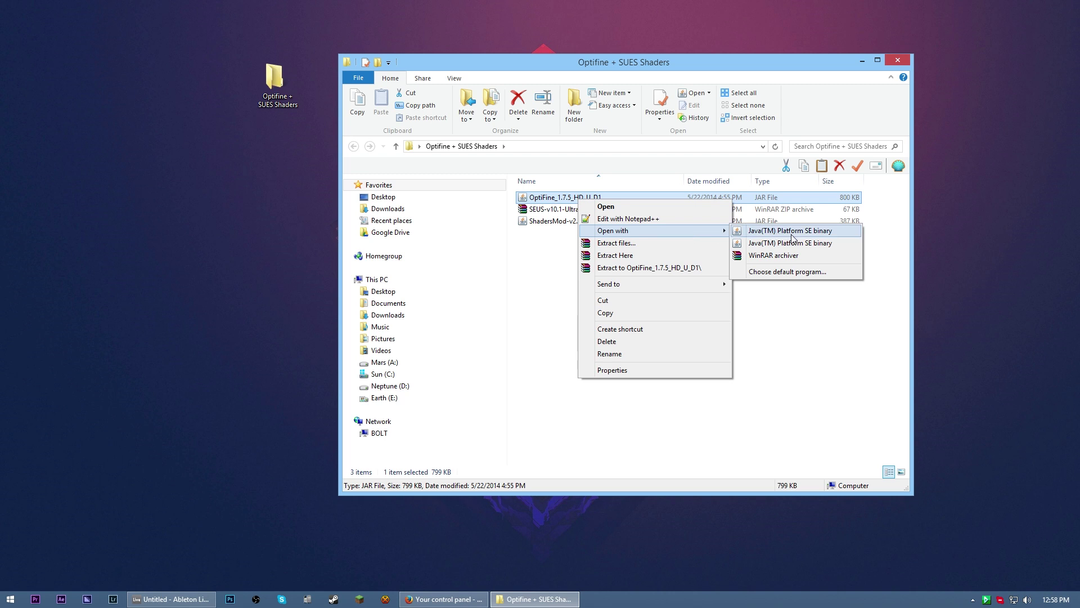
click(572, 242)
click(597, 246)
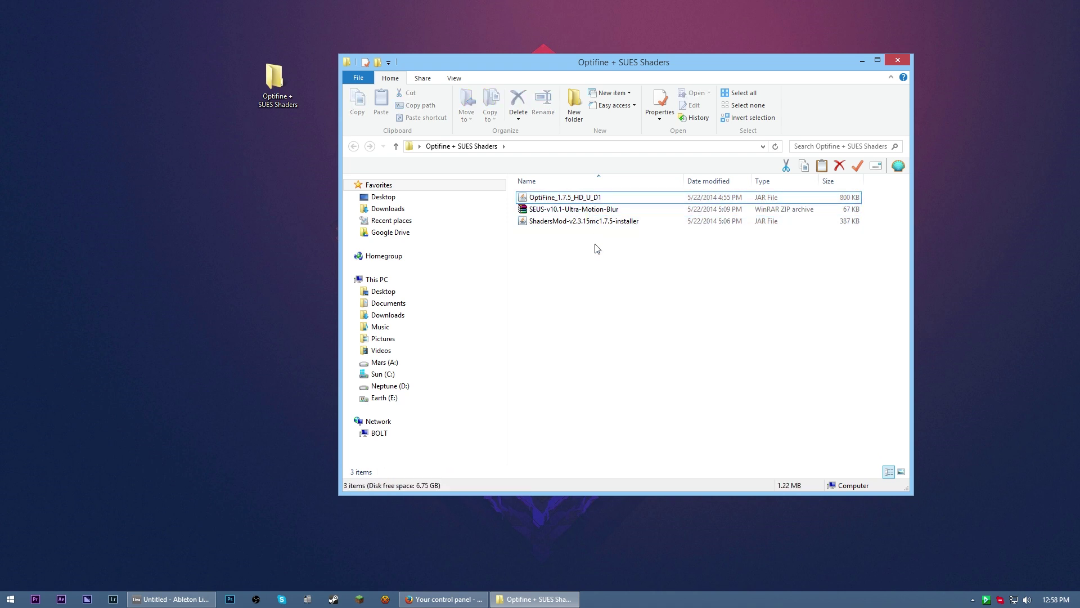
click(591, 199)
right_click(577, 201)
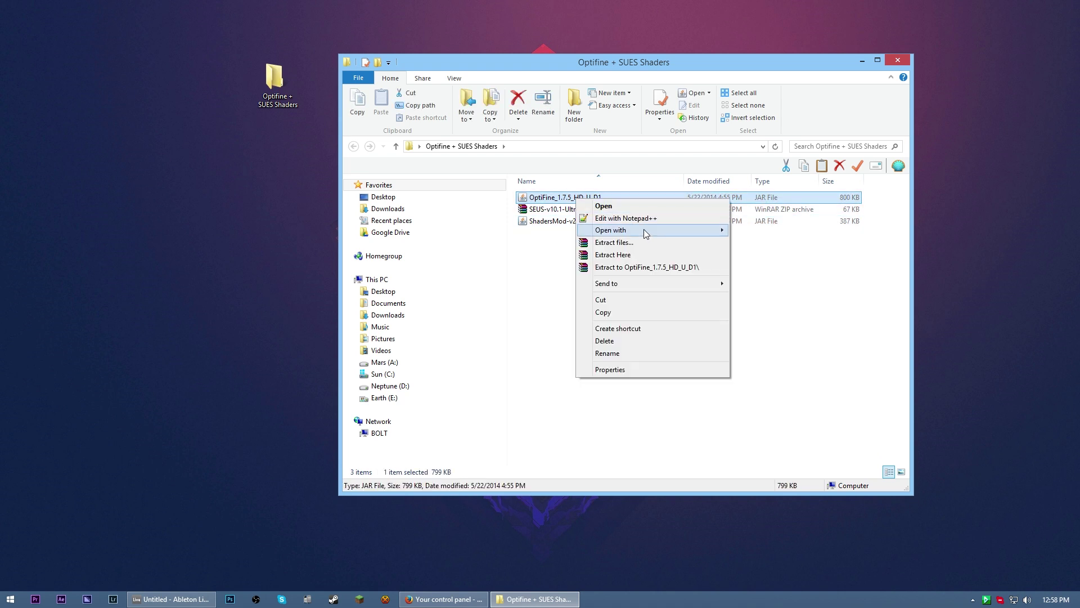
Open the OptiFine file with Java(TM) Platform SE binary and position the installer window
mouse_move(646, 232)
click(779, 235)
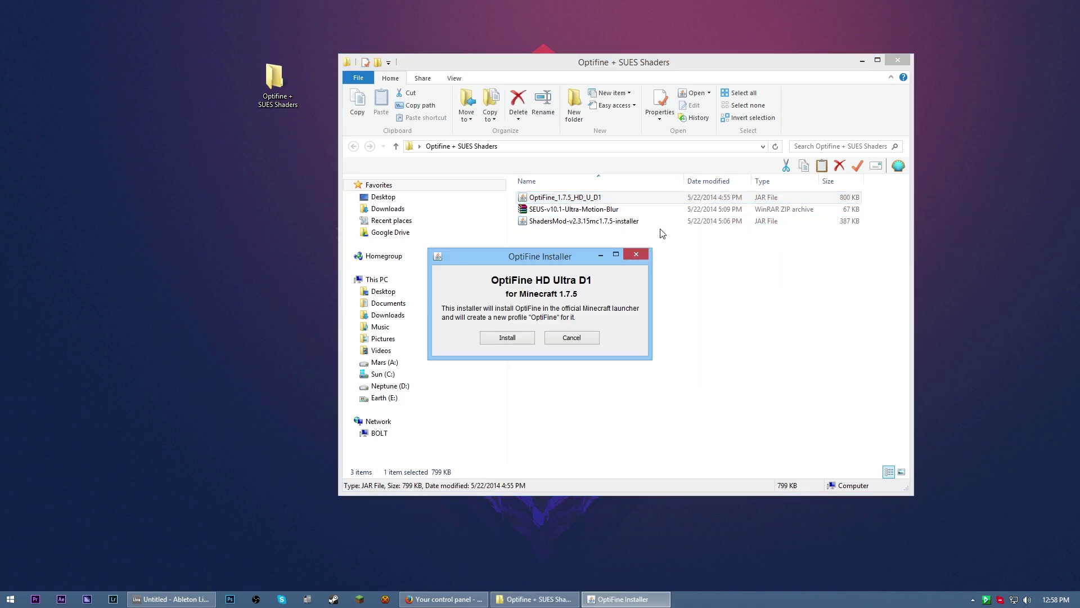
drag(520, 253, 631, 200)
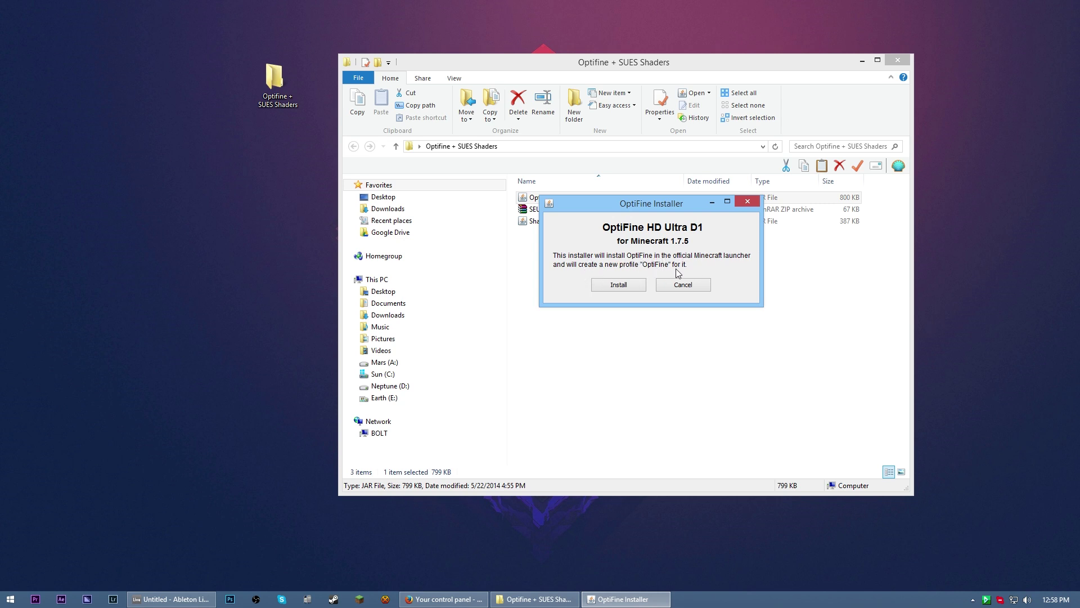
Install OptiFine for Minecraft 1.7.5, dismiss the success message, and minimize the folder window
click(627, 287)
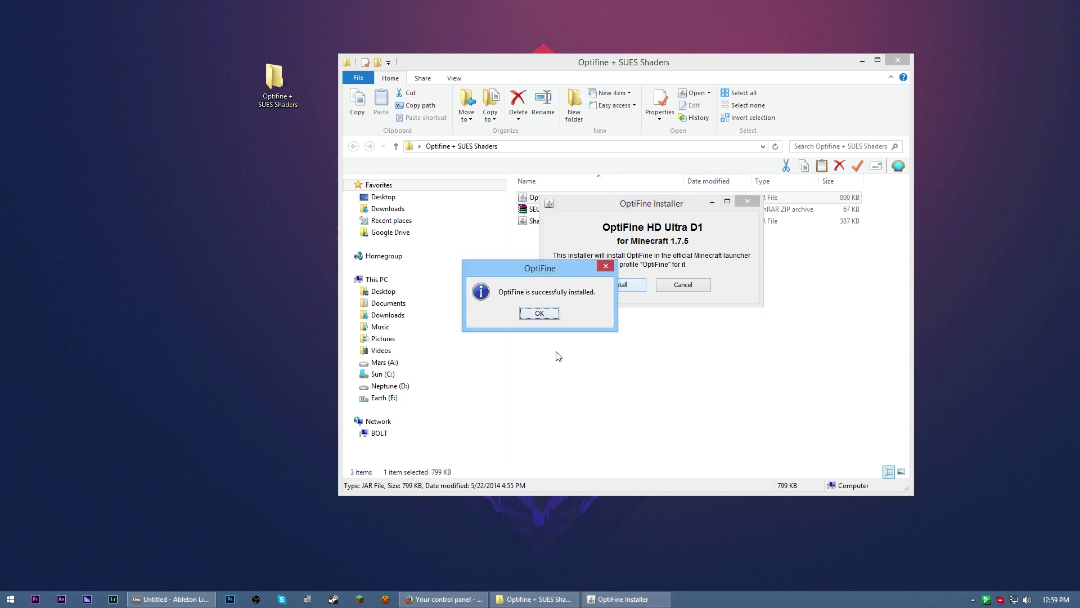
key(Return)
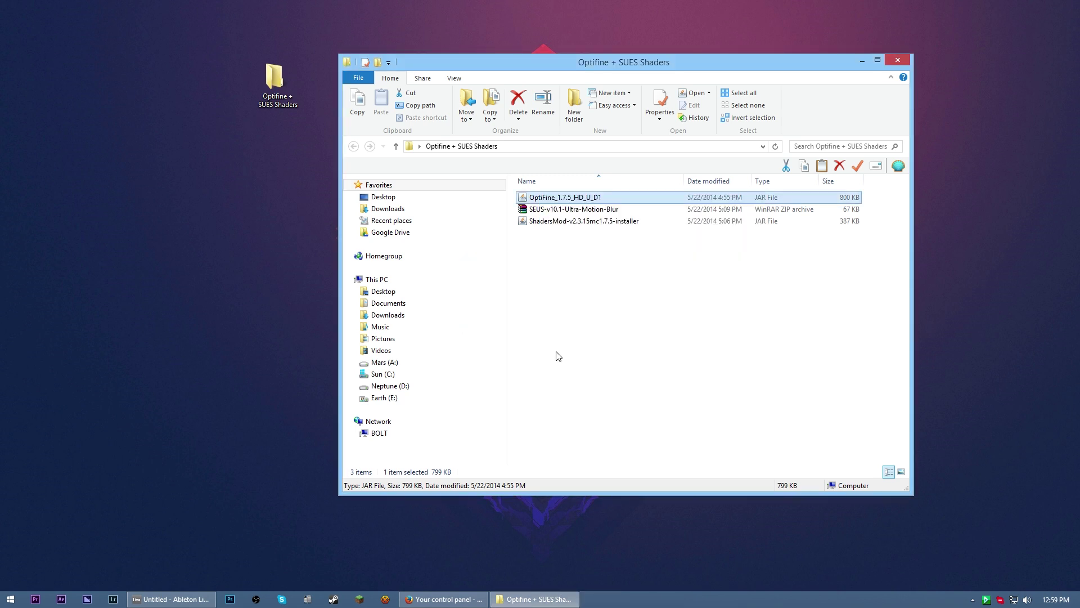
click(860, 61)
Reopen the launcher and sign in with the account e-mail and password, fixing a typo
click(359, 599)
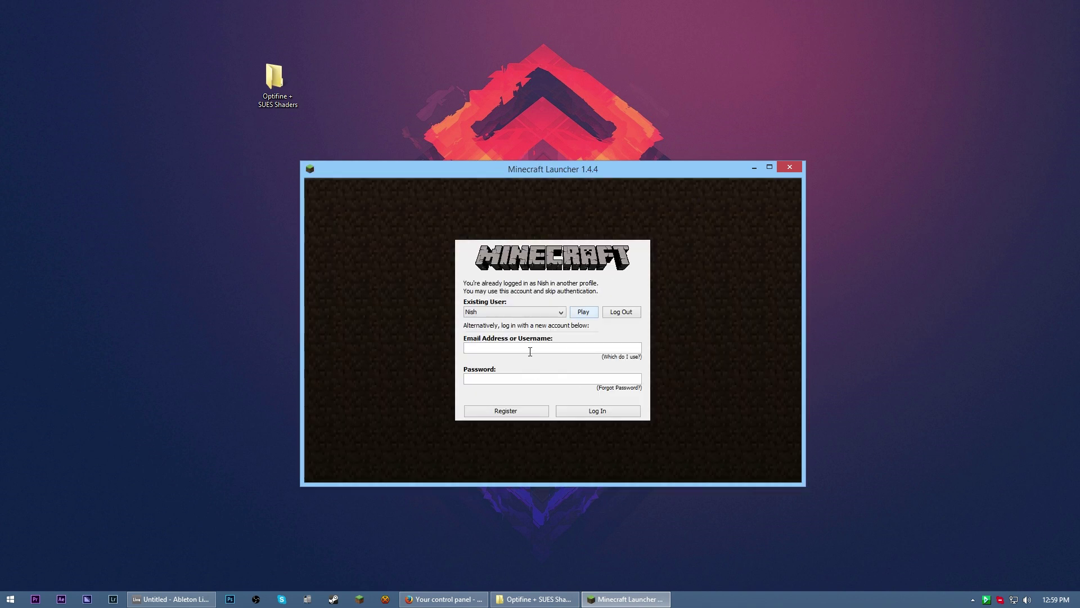
key(Tab)
text(********)
key(Return)
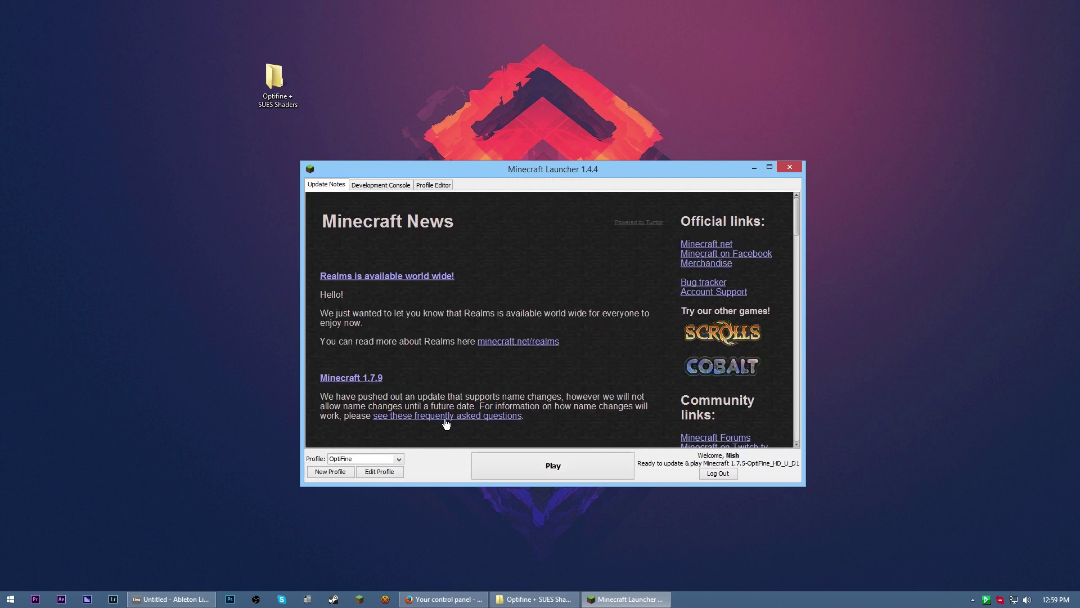
Switch to the OptiFine profile and launch the game
click(374, 460)
click(369, 479)
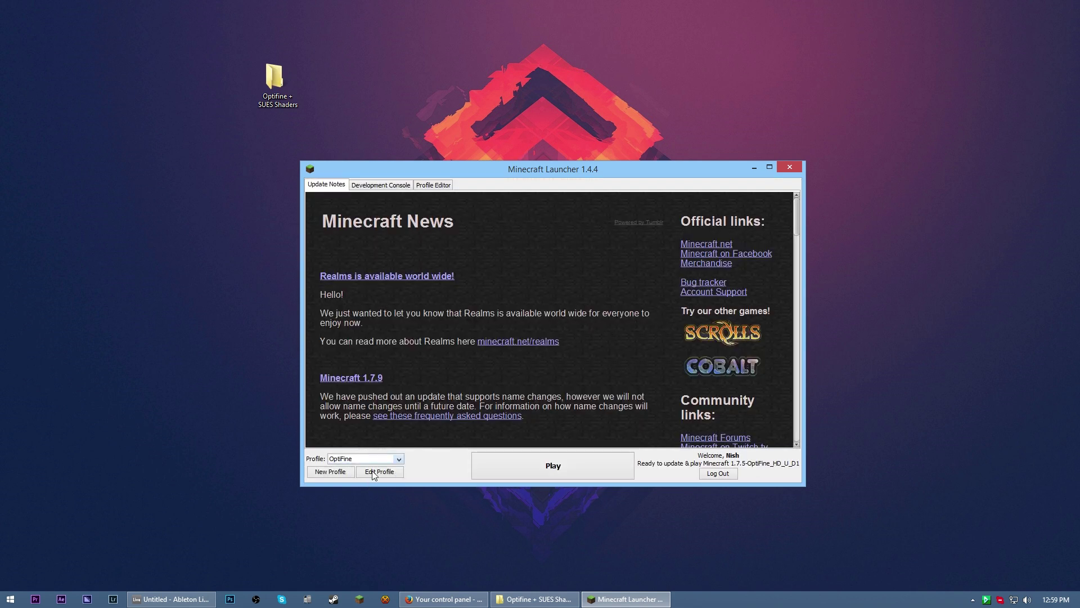
click(538, 464)
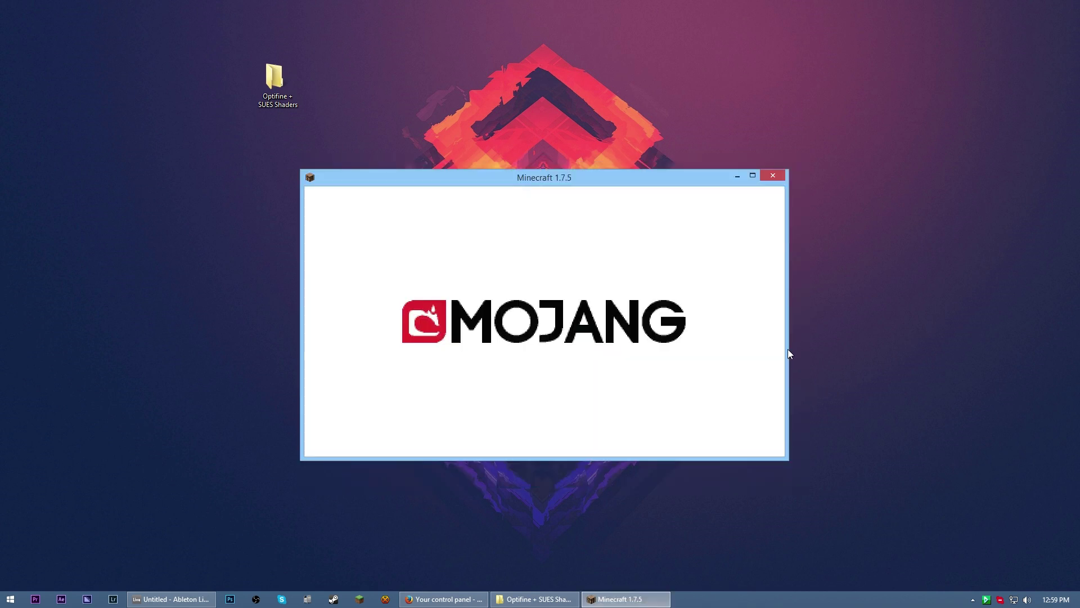
Maximize the game window and create a new Survival world named 'Shaderpack Tutorial'
click(753, 176)
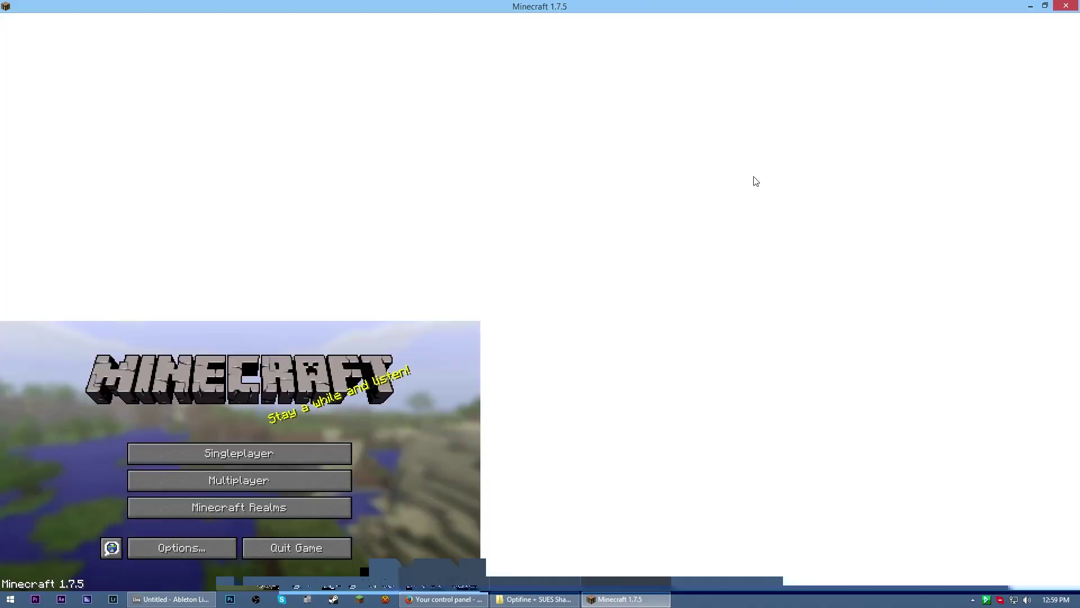
click(594, 301)
click(721, 497)
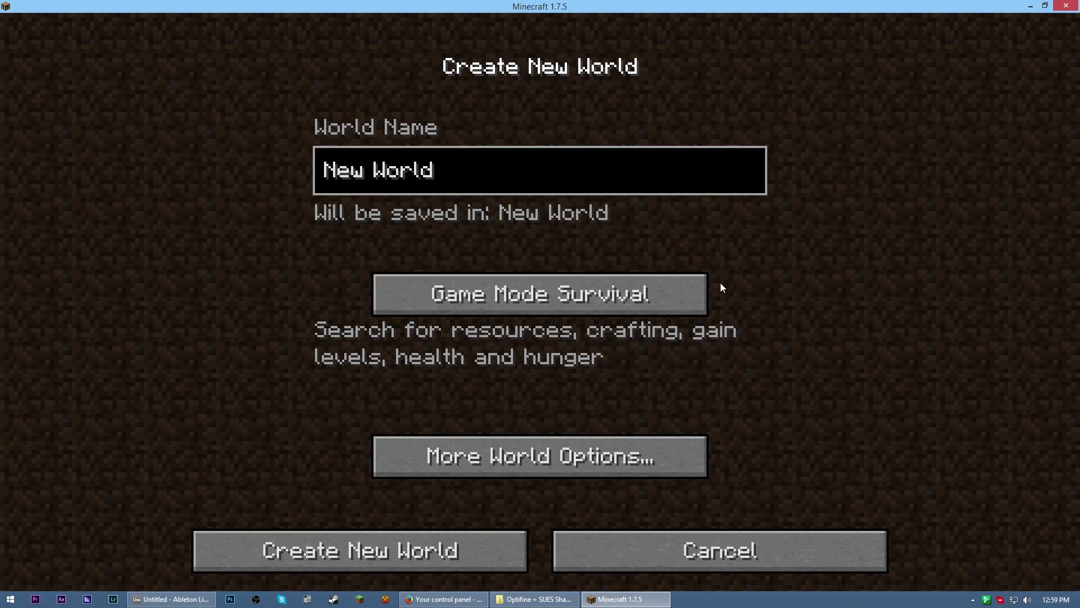
key(ctrl+a)
text(S)
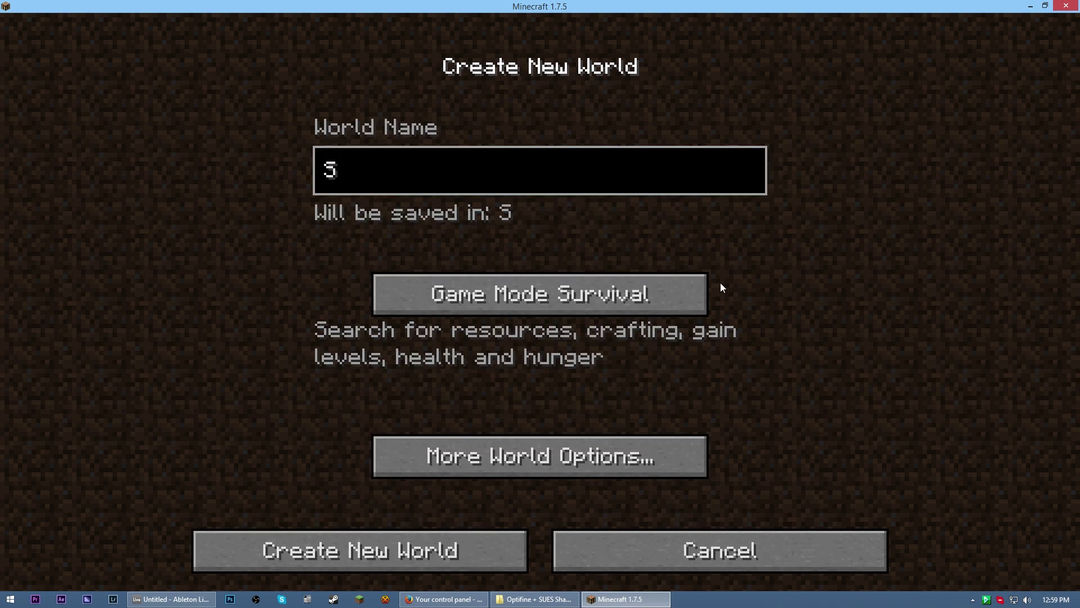
text(haderpack T)
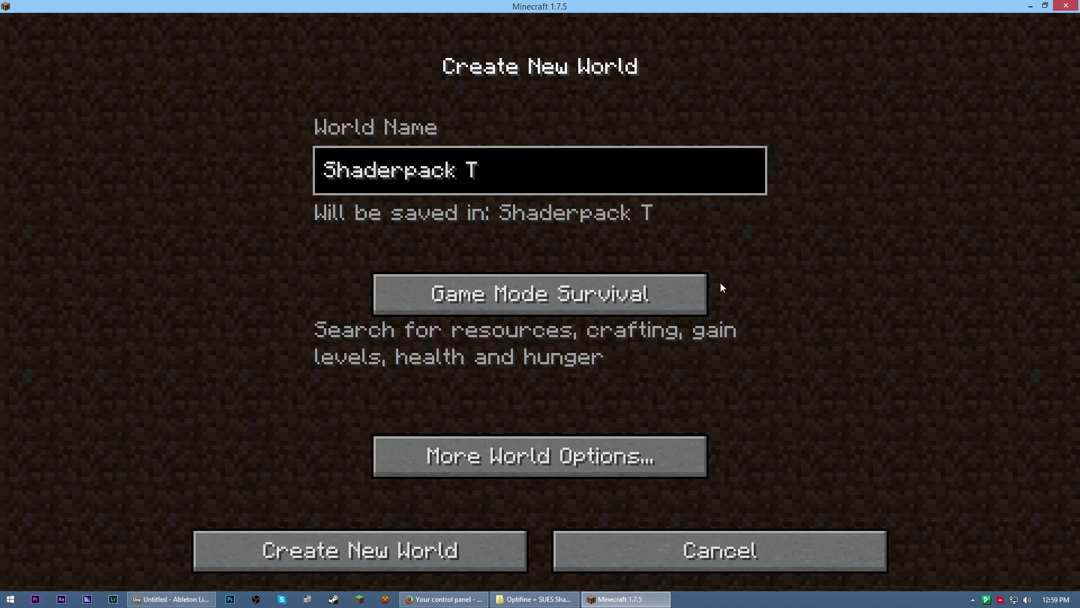
text(utorial)
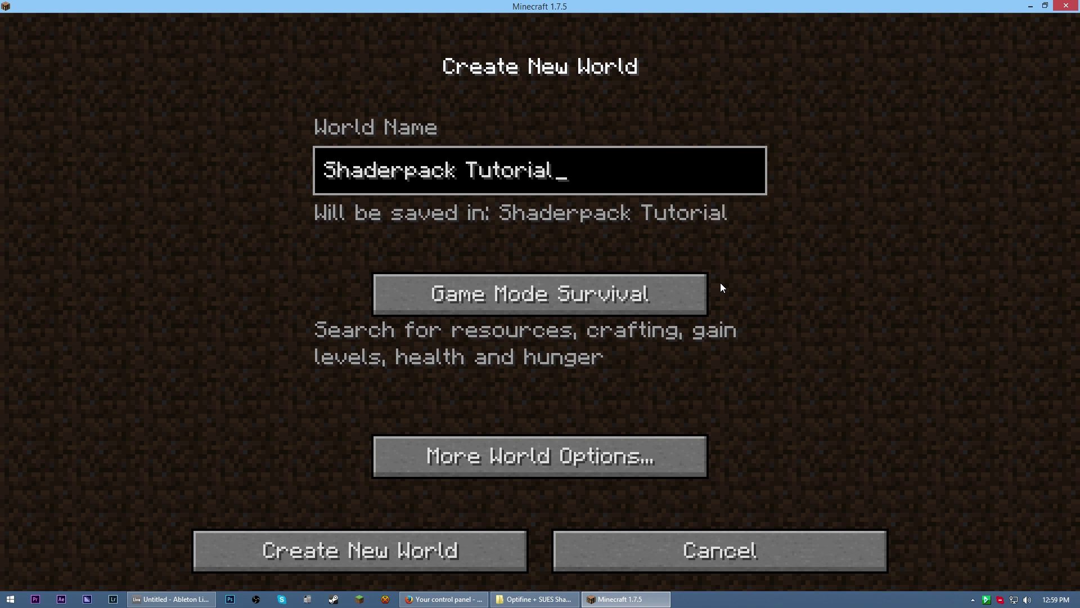
key(Return)
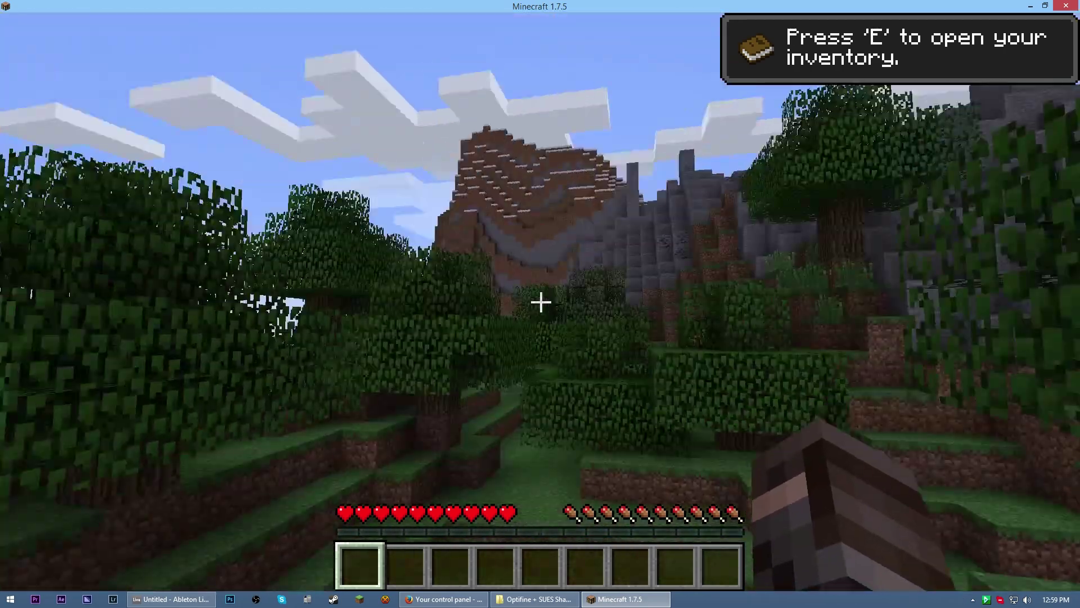
Pause the game and look through the OptiFine Video Settings and Quality options
key(Escape)
click(487, 367)
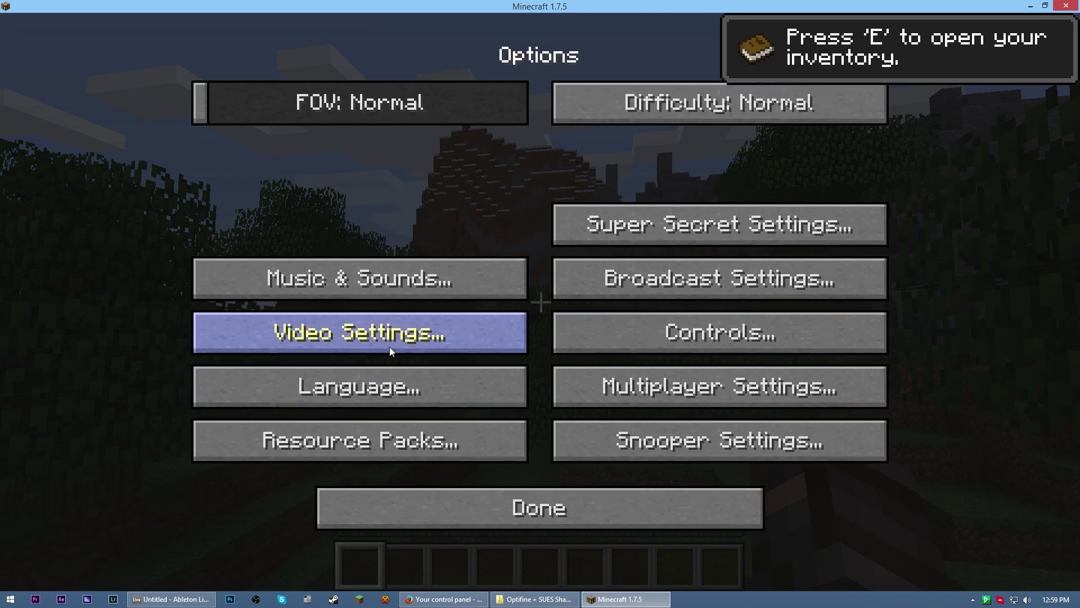
click(394, 340)
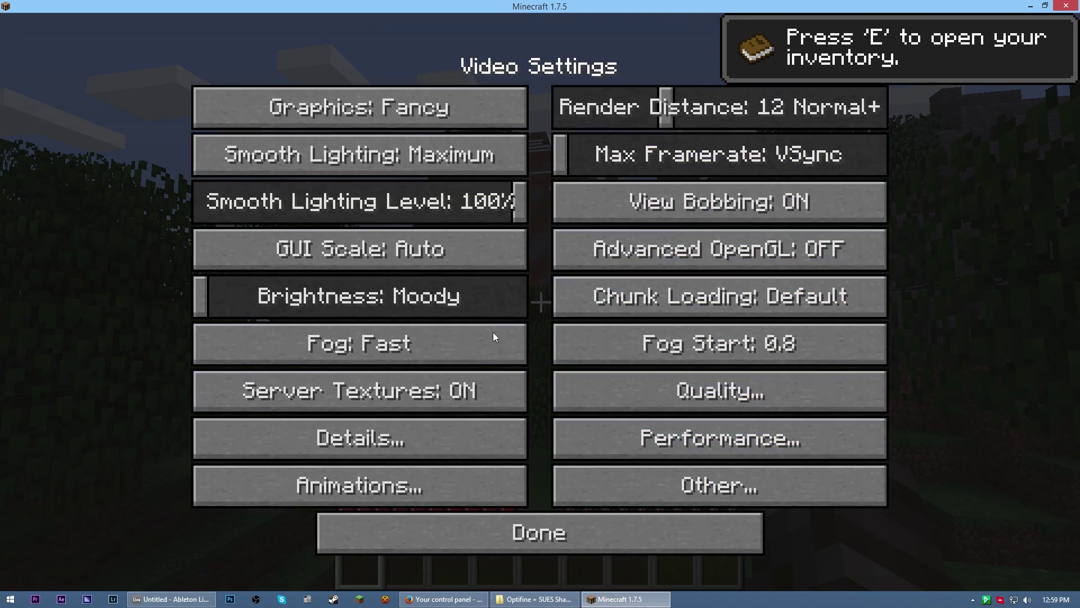
click(723, 397)
click(574, 532)
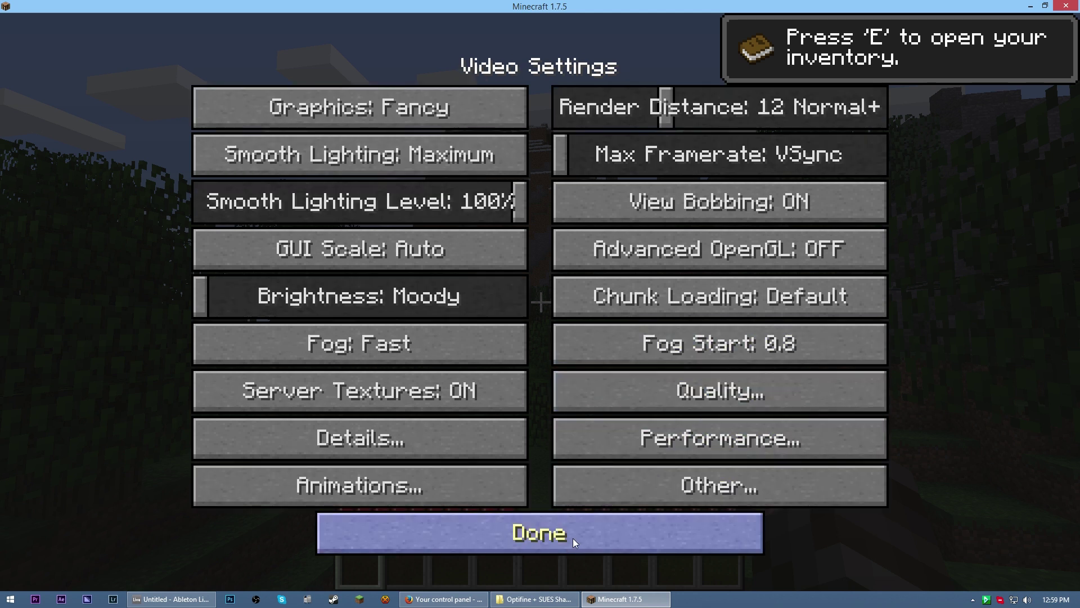
Back out of the options, save and quit to title, then quit Minecraft
click(572, 536)
click(565, 508)
click(596, 423)
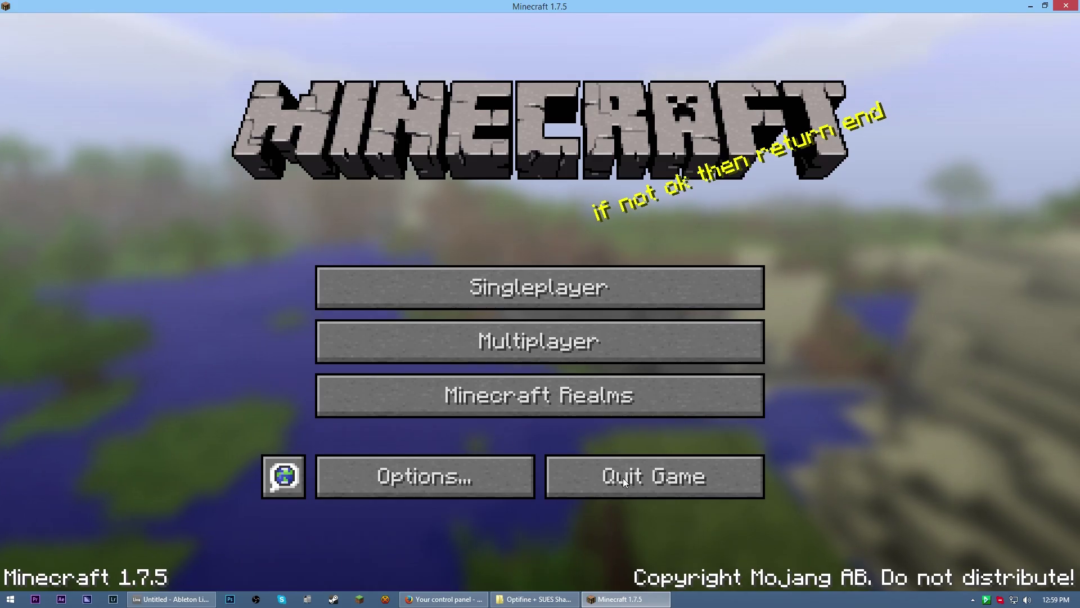
click(623, 477)
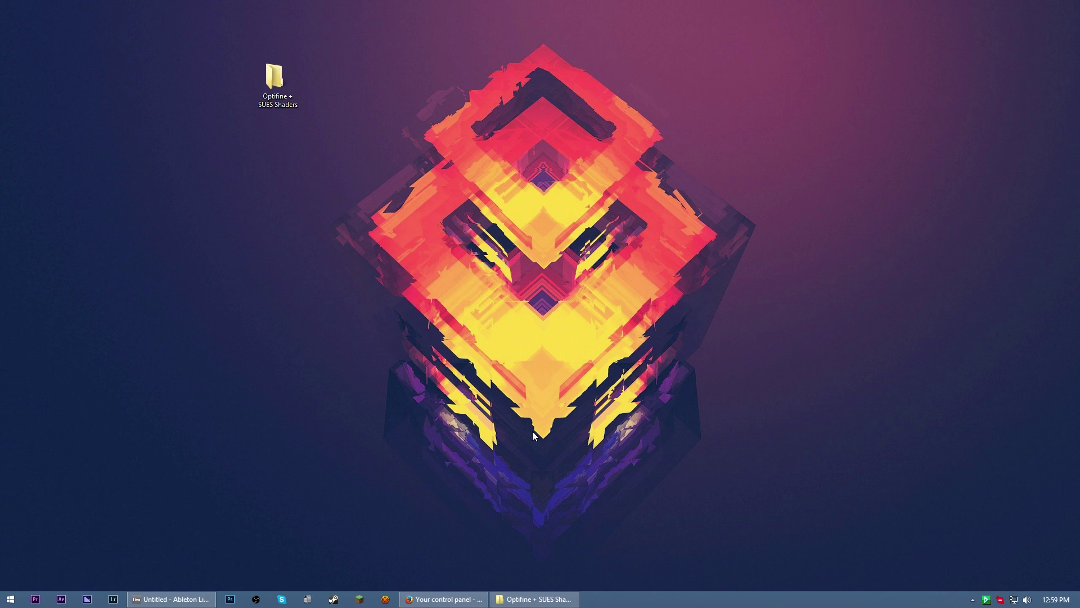
Restore the Optifine + SUES Shaders window and locate the ShadersMod installer file
click(535, 599)
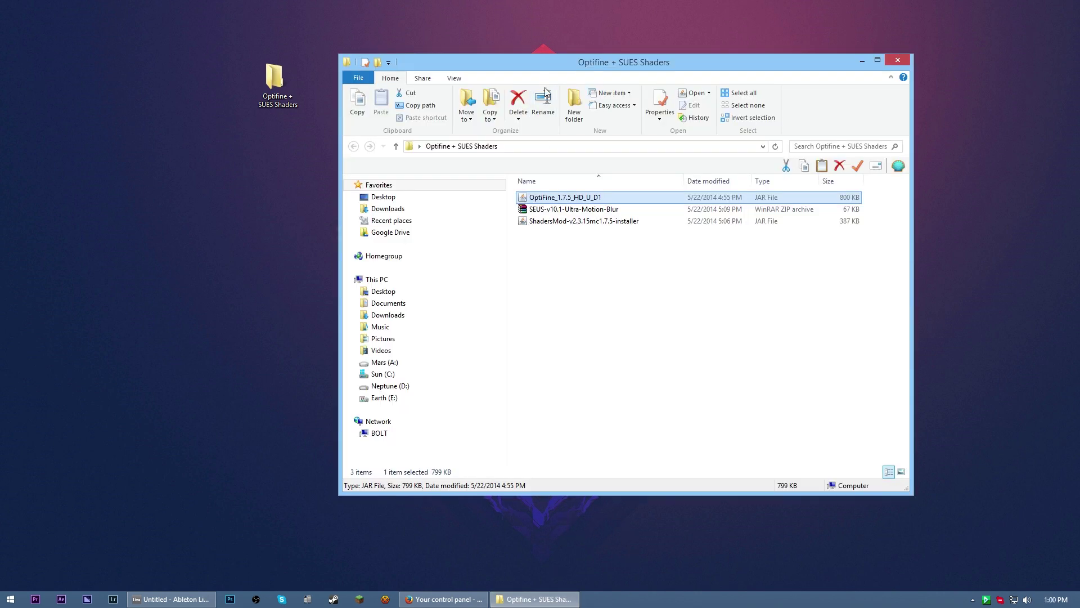
drag(595, 65, 604, 77)
click(622, 290)
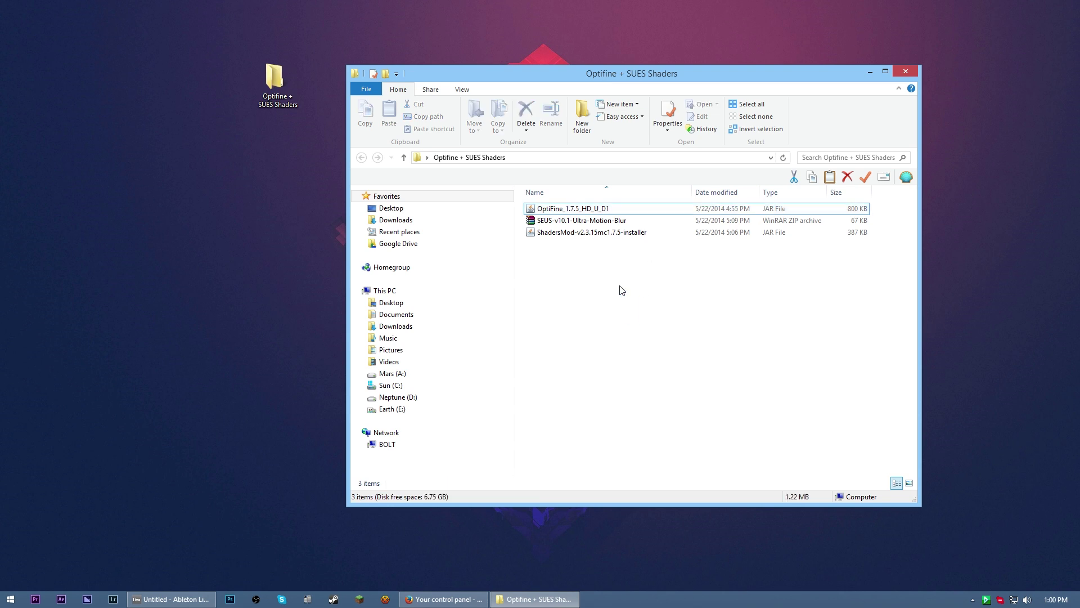
click(600, 238)
click(549, 249)
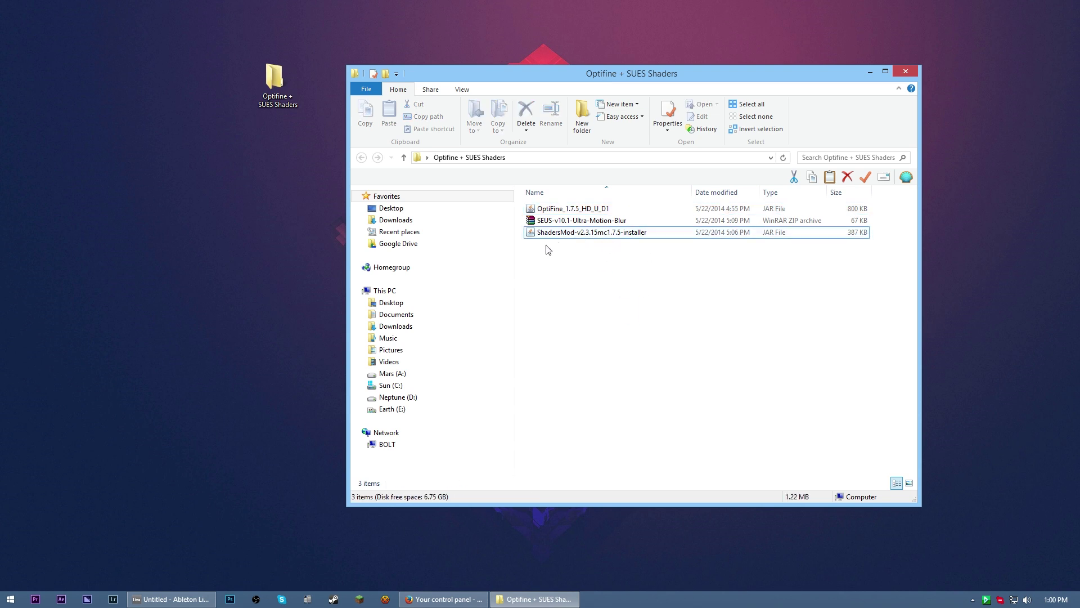
Run the ShadersMod installer with Java, confirm installing into .minecraft, and dismiss the report
right_click(607, 233)
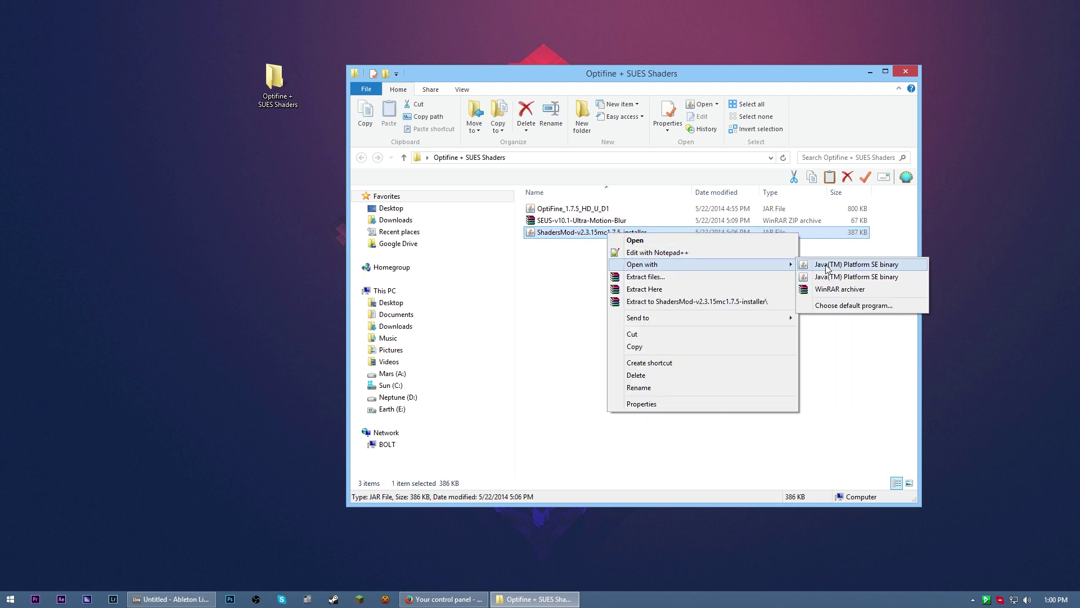
click(850, 265)
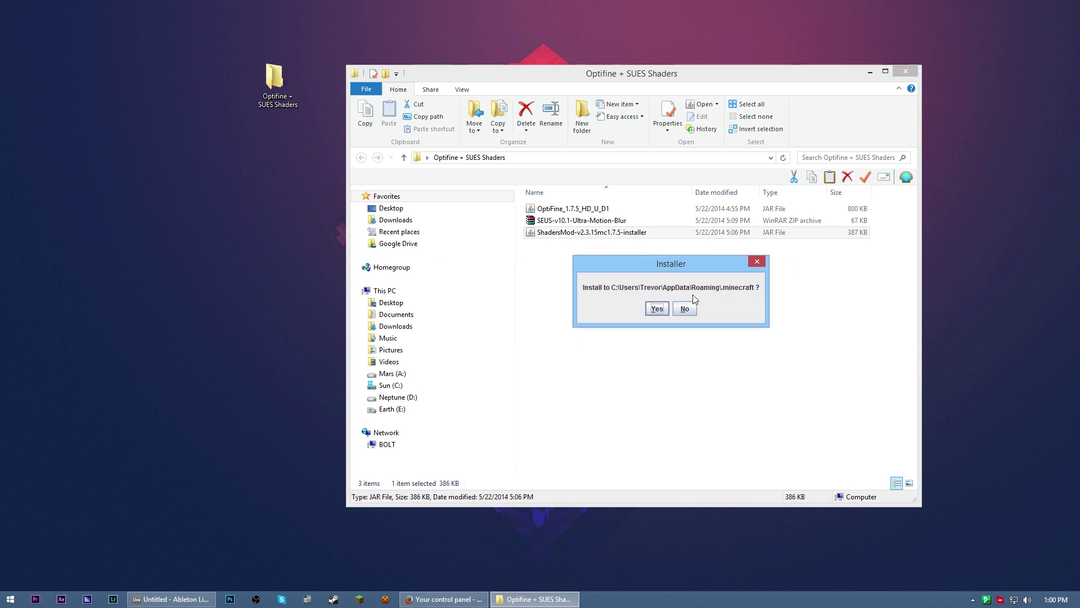
click(656, 309)
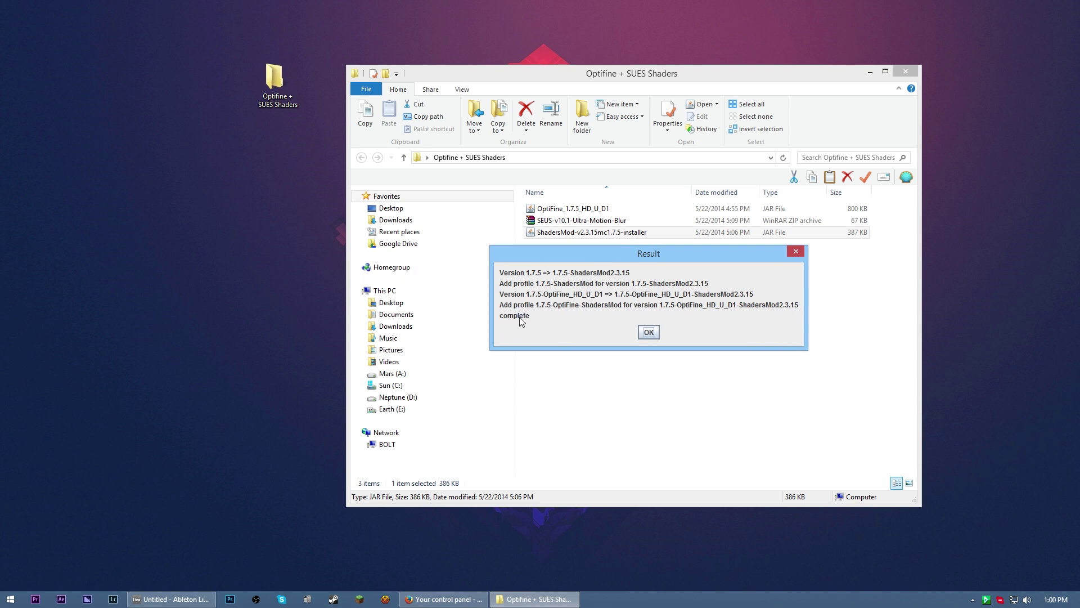
click(648, 333)
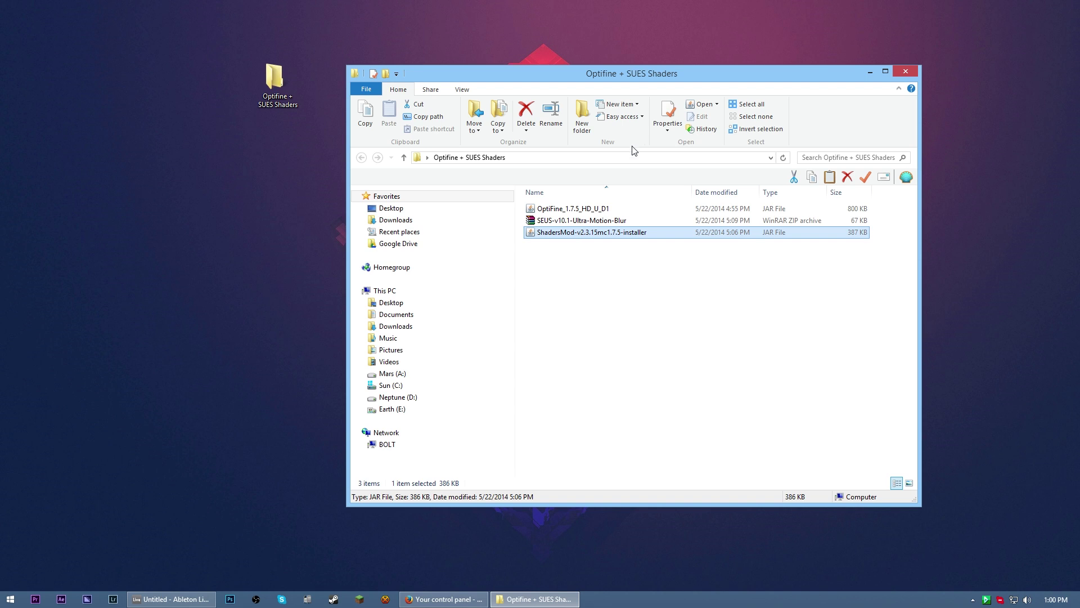
drag(643, 85, 667, 69)
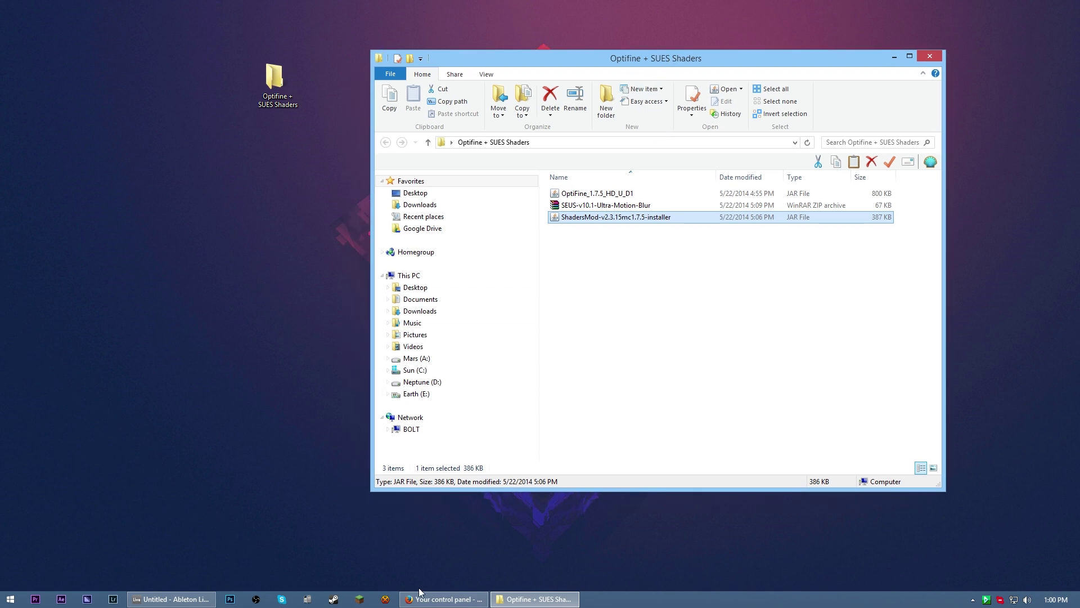
drag(594, 56, 626, 53)
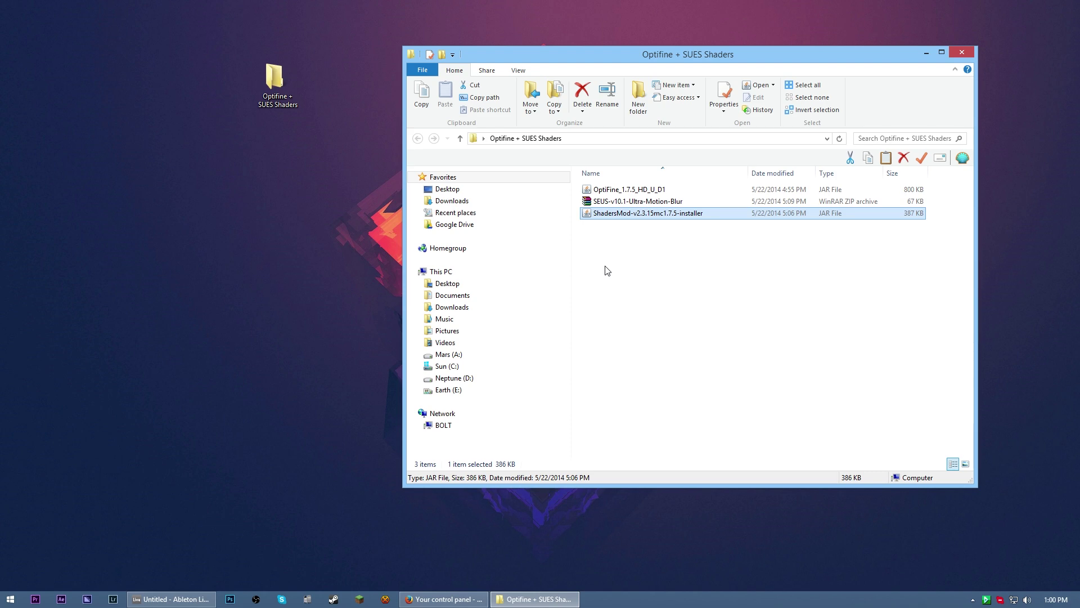
Attempt to bring up the Run dialog, briefly searching for 'run', then close it
key(super+r)
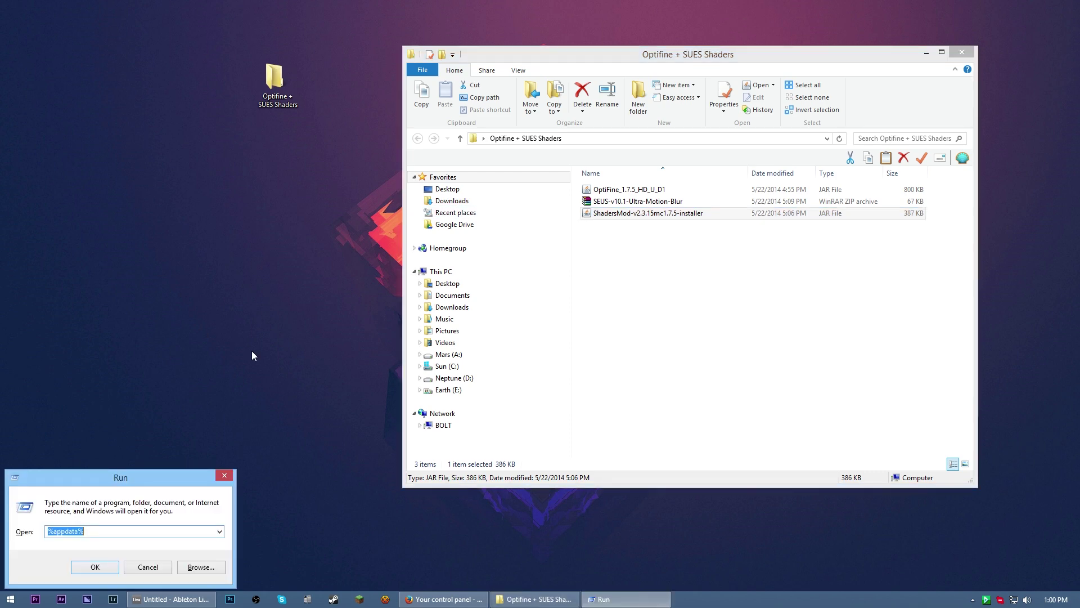
click(7, 601)
text(run)
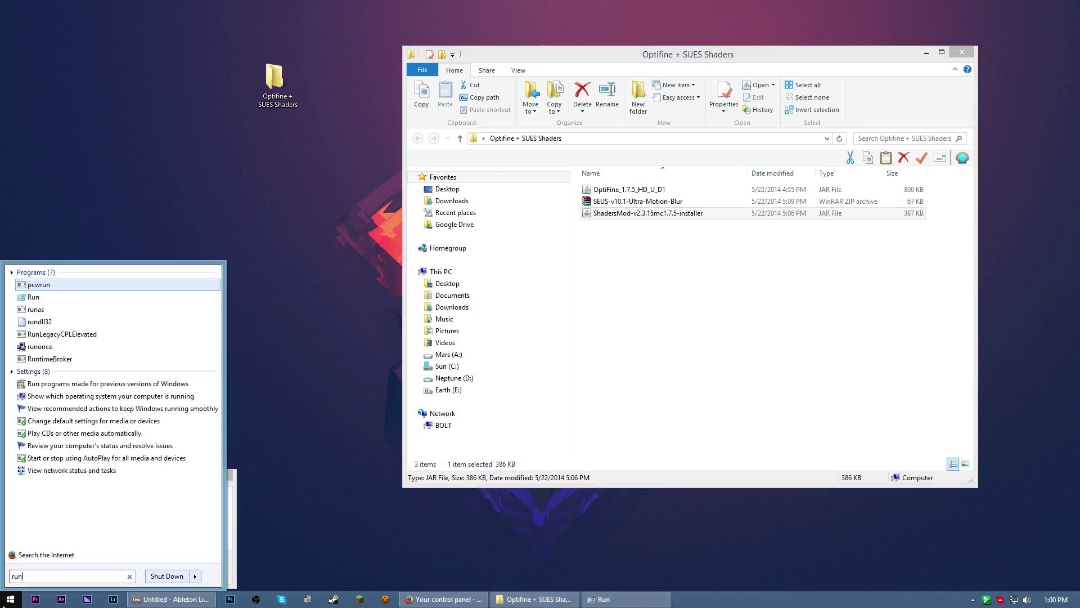
key(Escape)
click(359, 486)
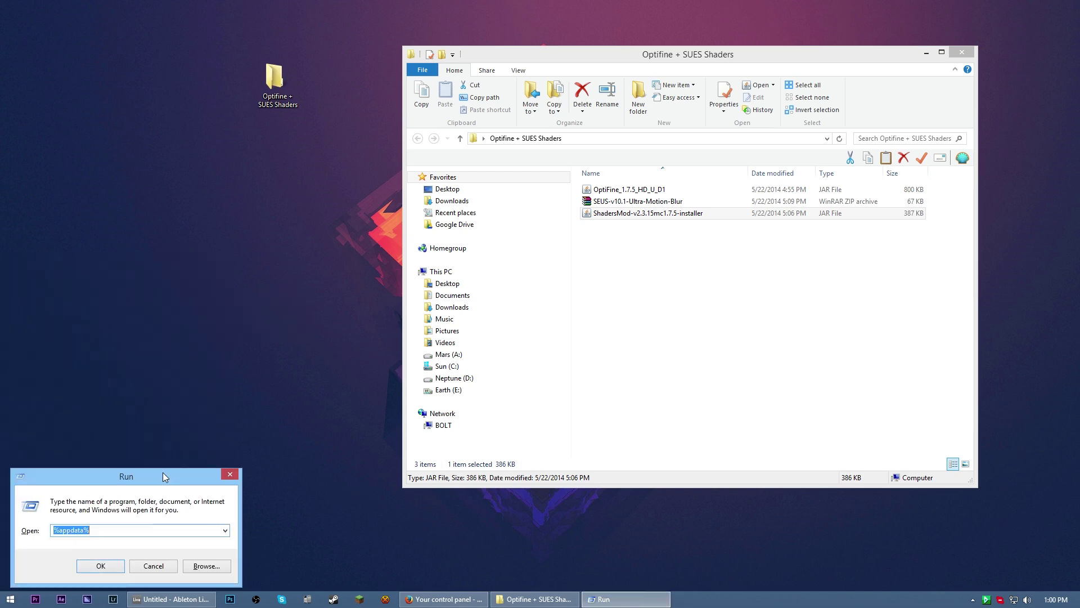
drag(163, 471, 217, 432)
click(278, 439)
Run %appdata% and open the .minecraft folder inside Roaming, arranging the windows side by side
key(super+r)
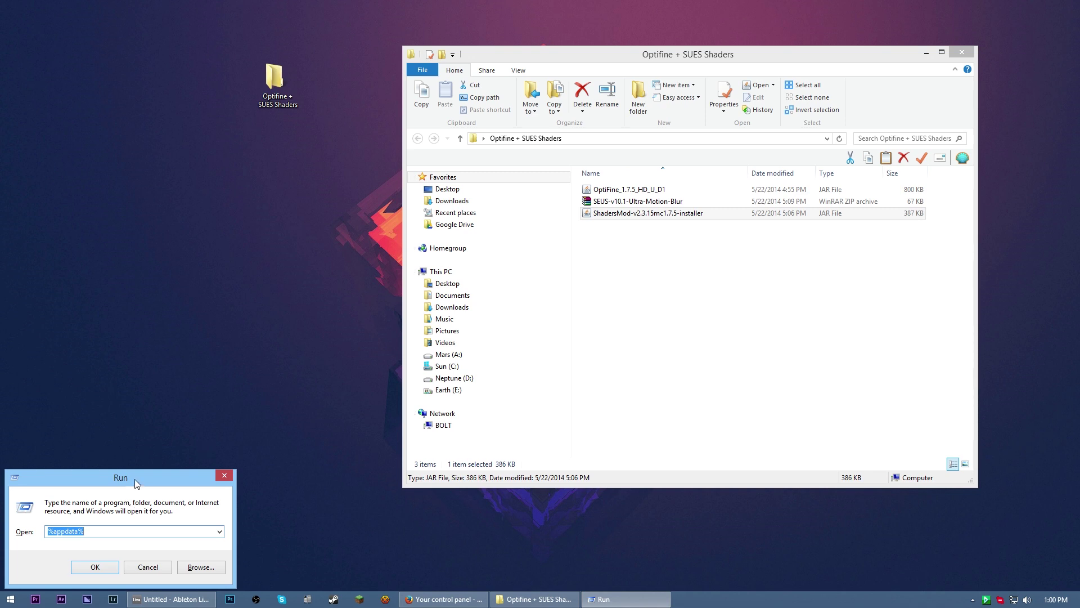
drag(134, 479, 268, 424)
text(%)
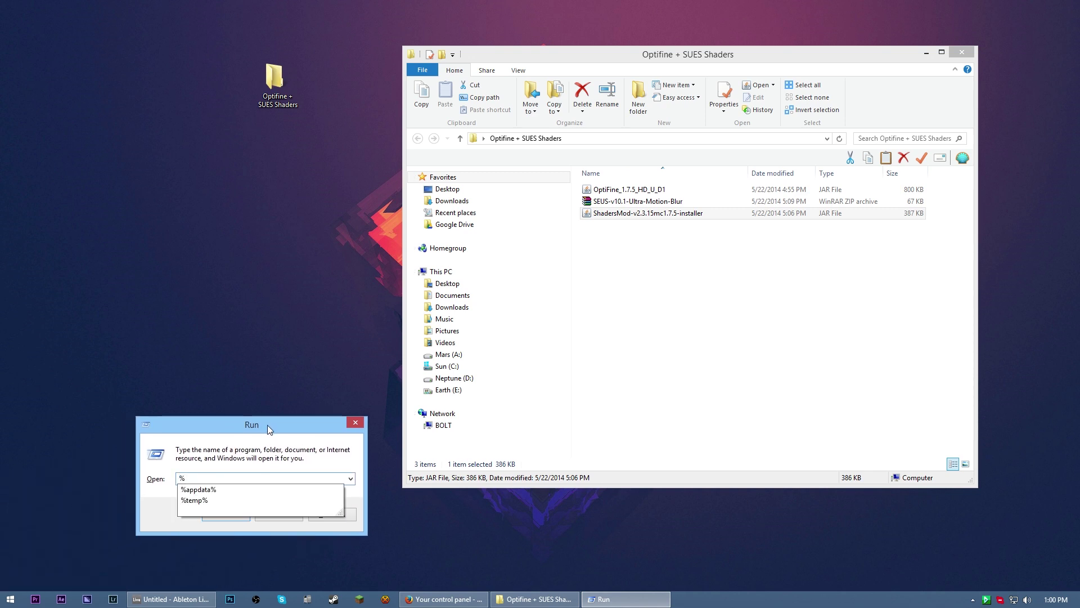
text(appdata)
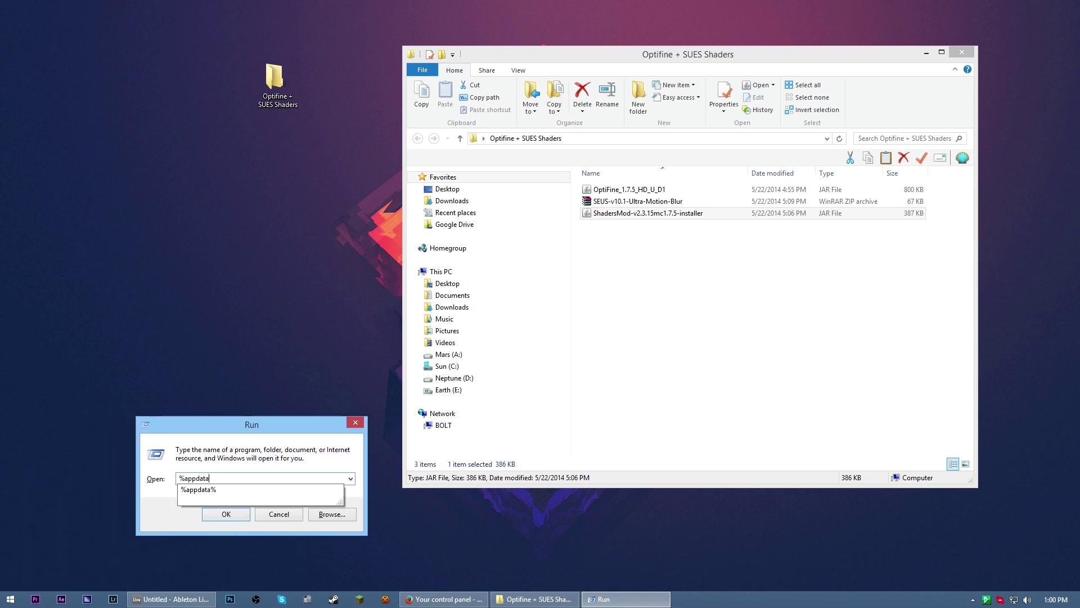
text(%)
key(Return)
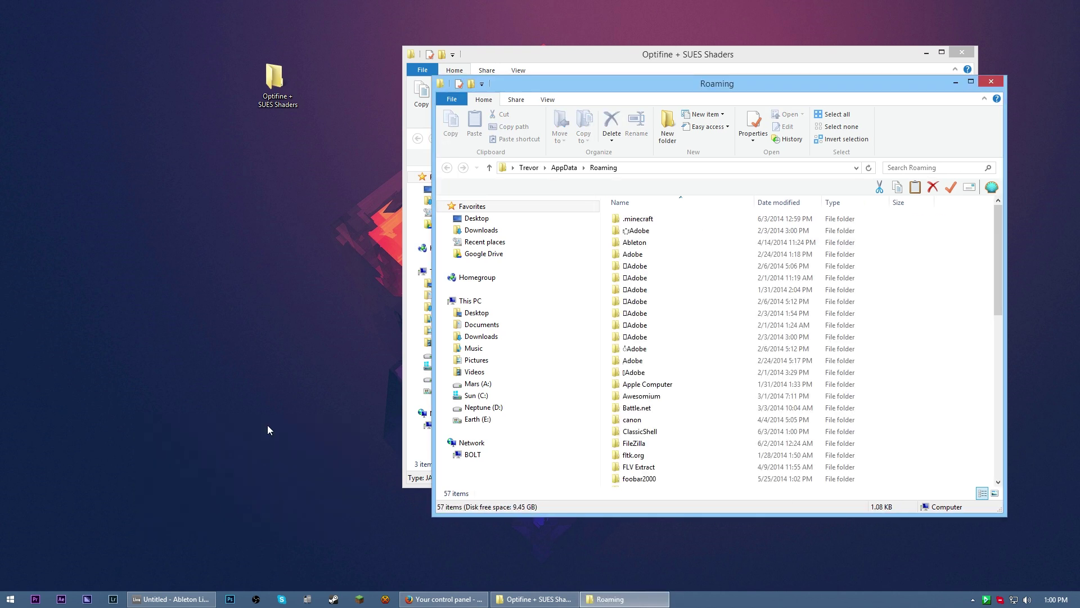
drag(757, 87, 596, 80)
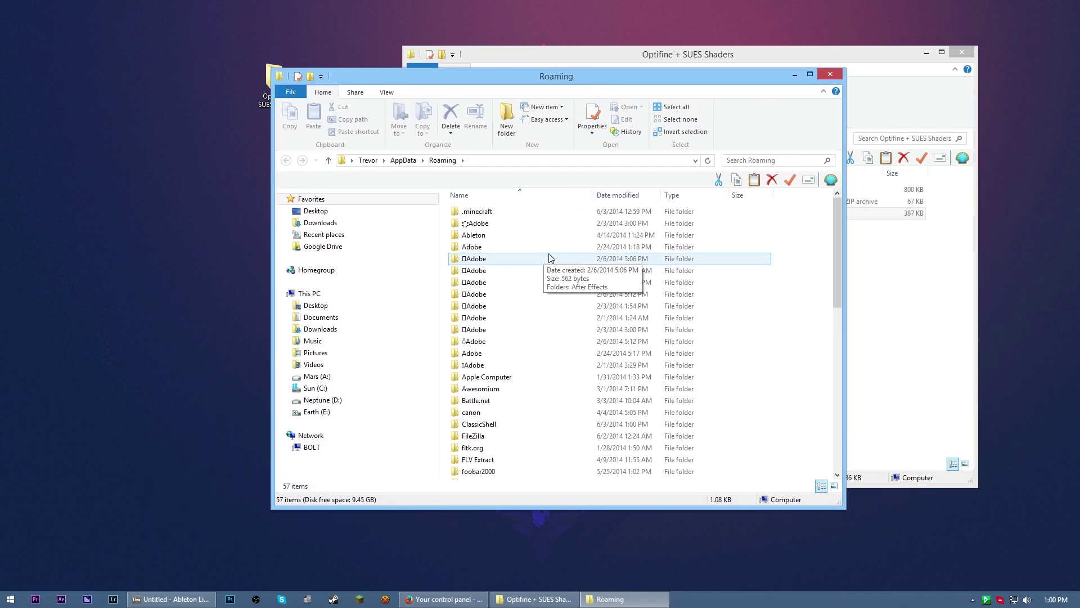
double_click(511, 212)
drag(680, 78, 536, 71)
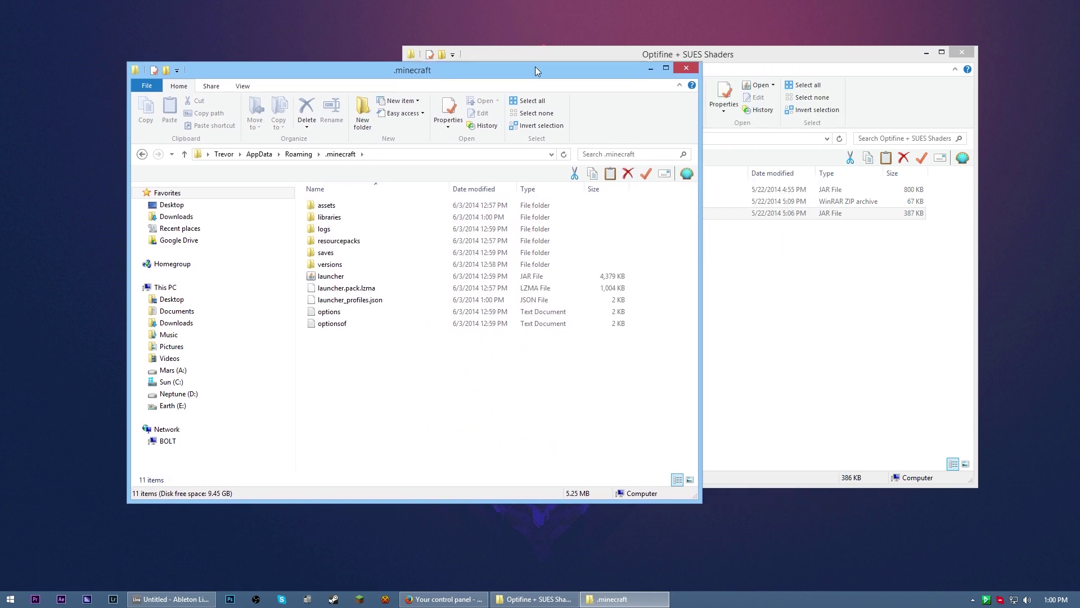
drag(822, 54, 852, 54)
drag(389, 75, 389, 62)
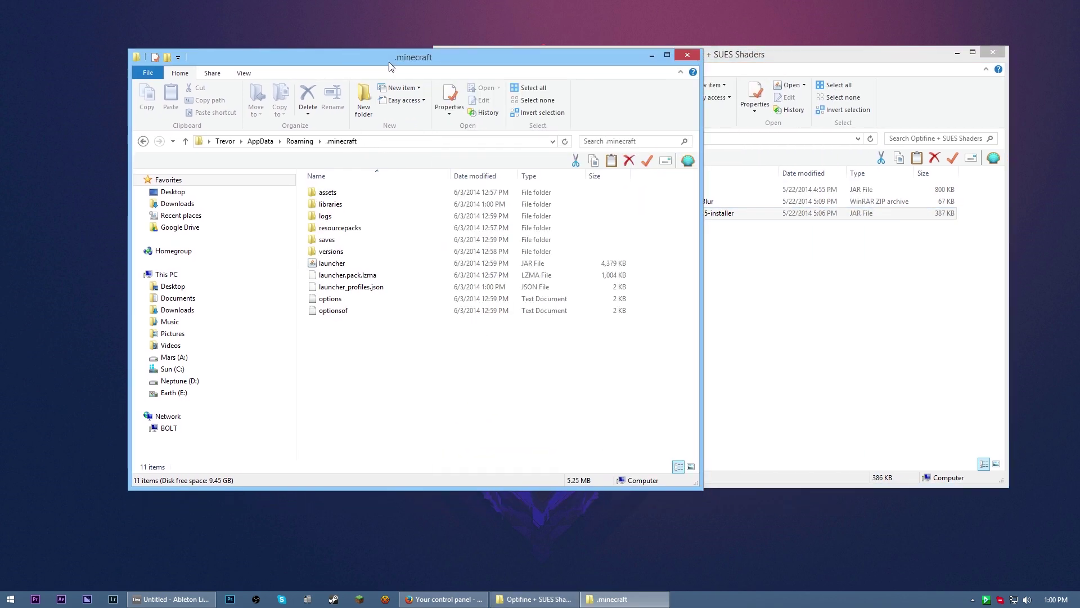
Create a new folder named 'shaderpacks' in .minecraft and open it
right_click(383, 356)
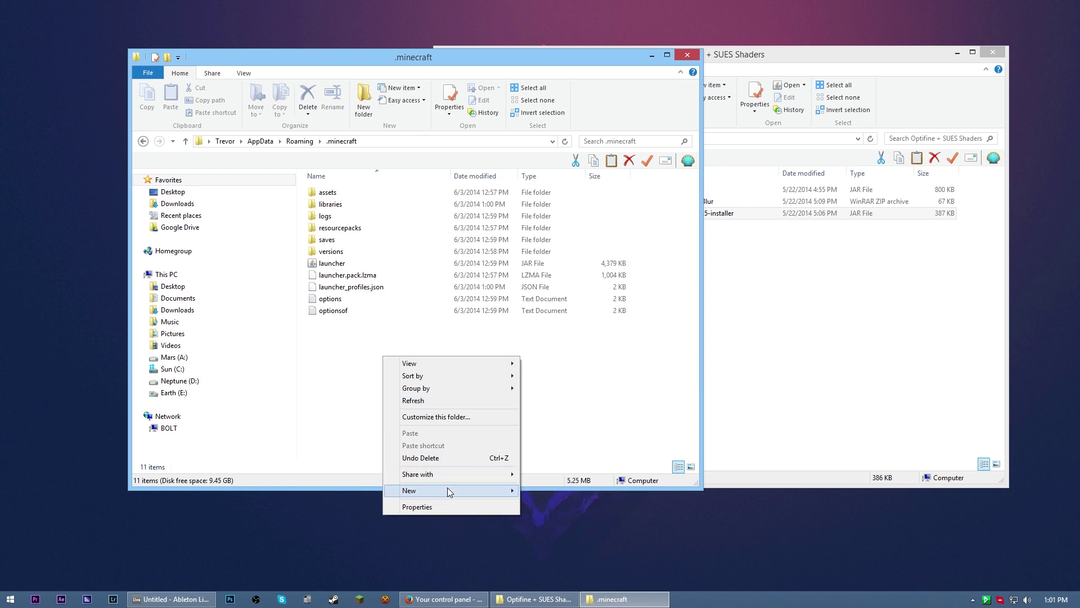
mouse_move(454, 491)
click(546, 491)
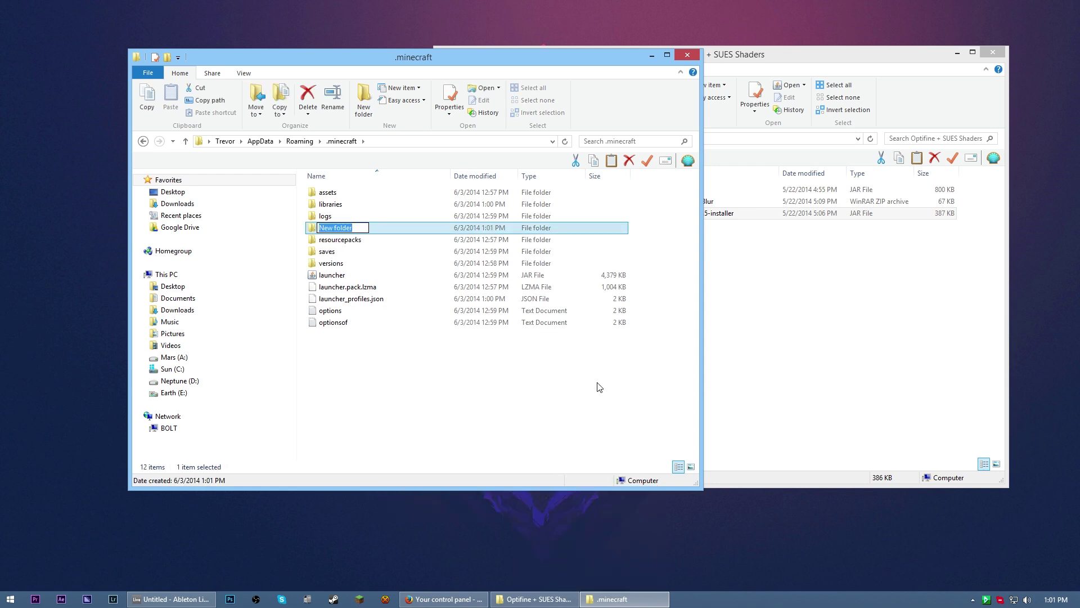
text(shaderpacks)
key(Return)
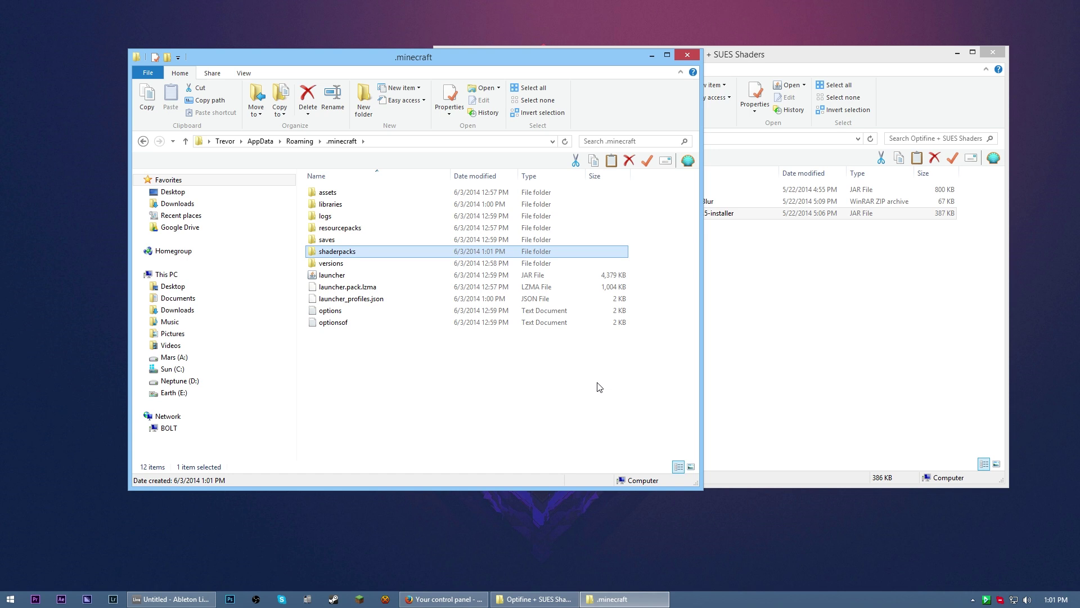
key(Return)
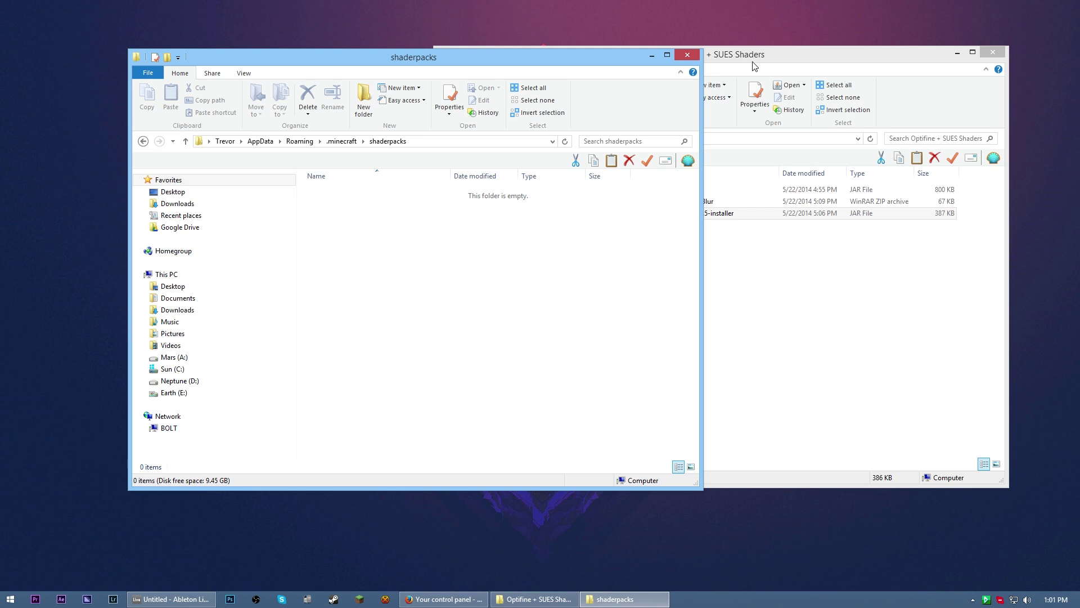
Copy the SEUS-v10.1-Ultra-Motion-Blur zip from the Optifine folder into shaderpacks
drag(753, 63, 786, 69)
click(705, 211)
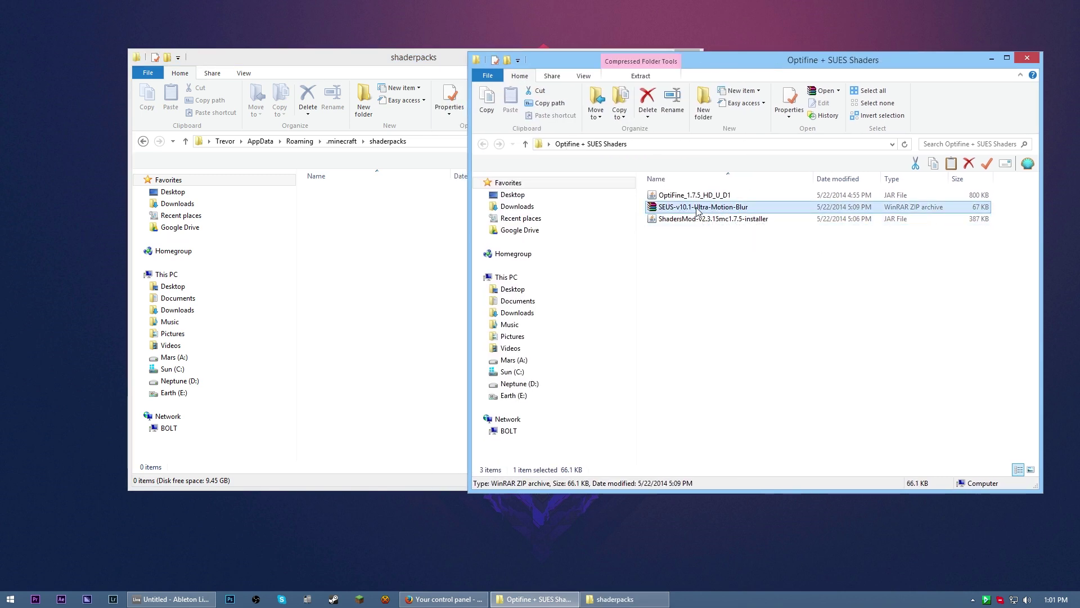
drag(697, 210, 350, 261)
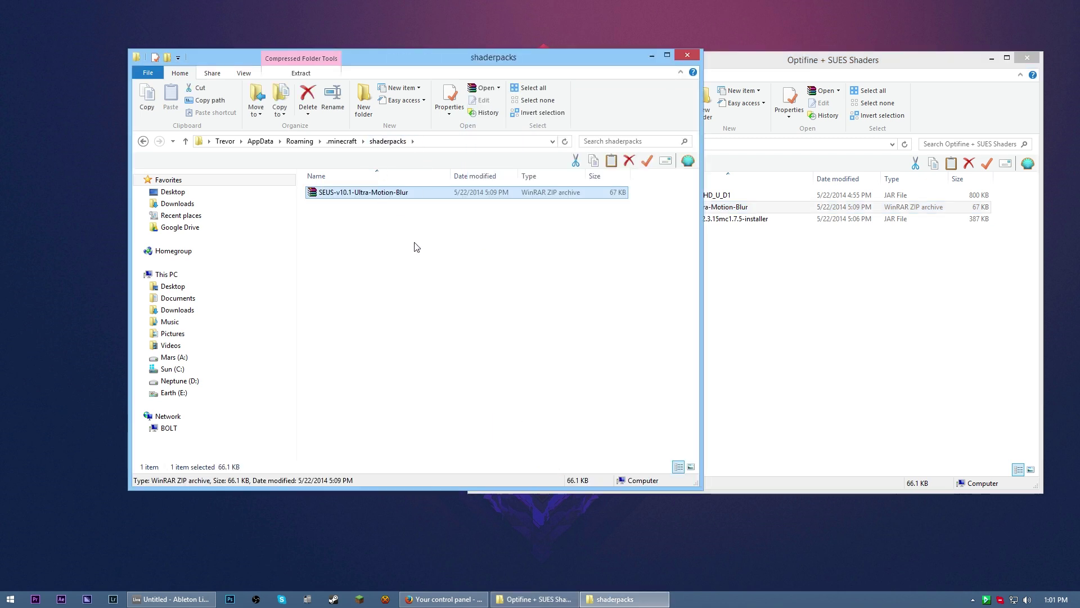
click(419, 248)
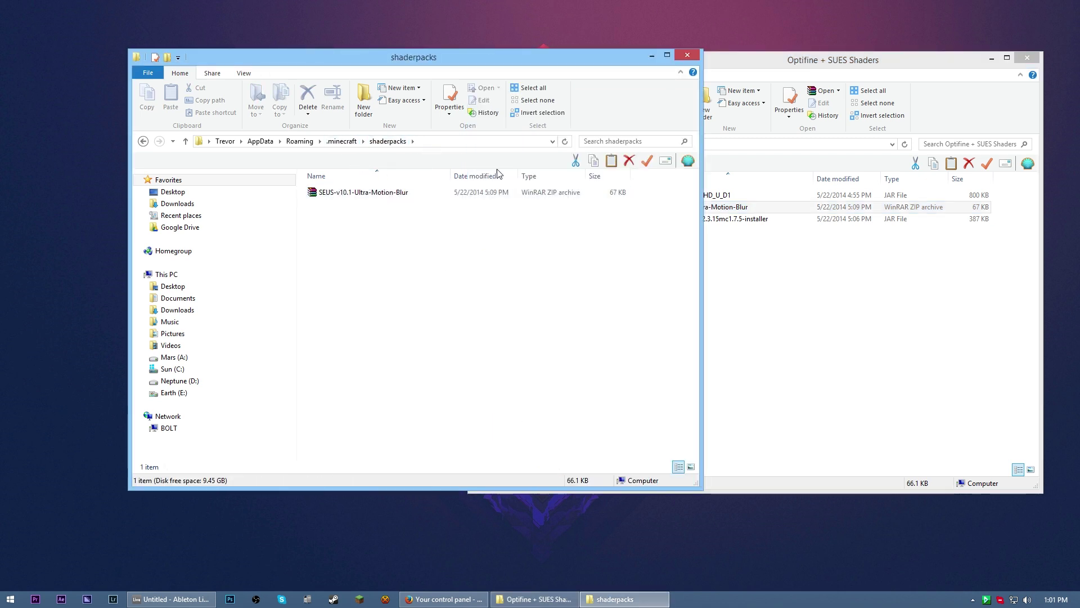
Minimize both the Optifine + SUES Shaders and shaderpacks windows
drag(589, 58, 546, 49)
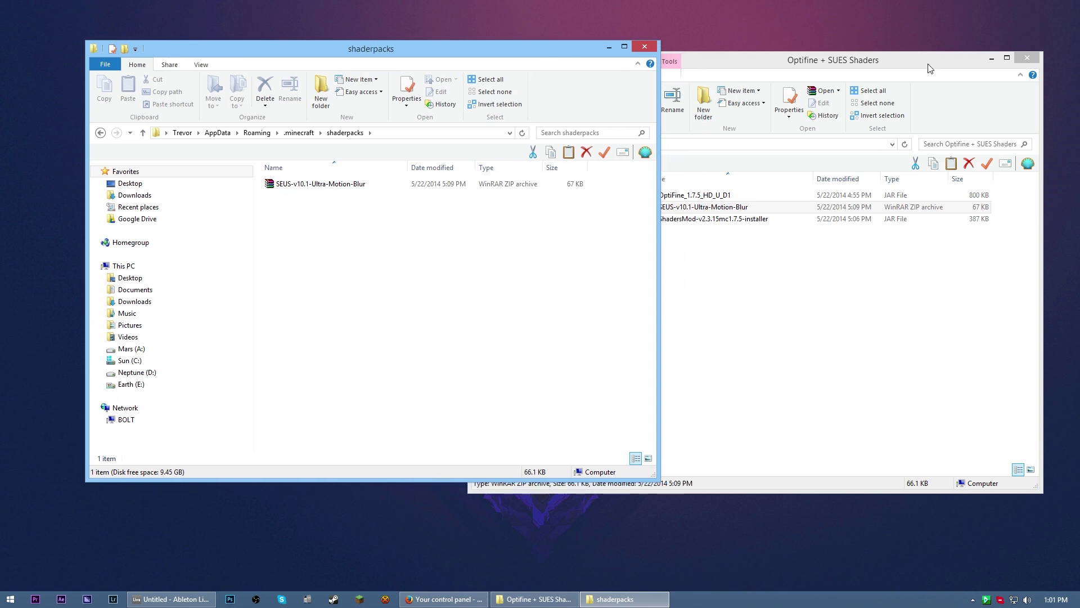
click(930, 67)
click(992, 58)
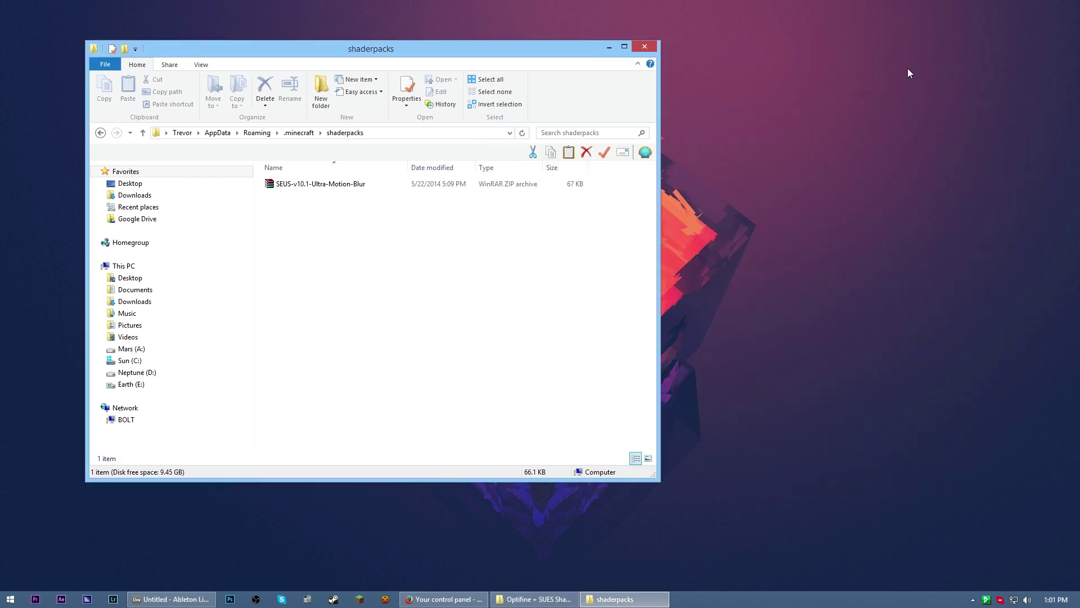
click(609, 48)
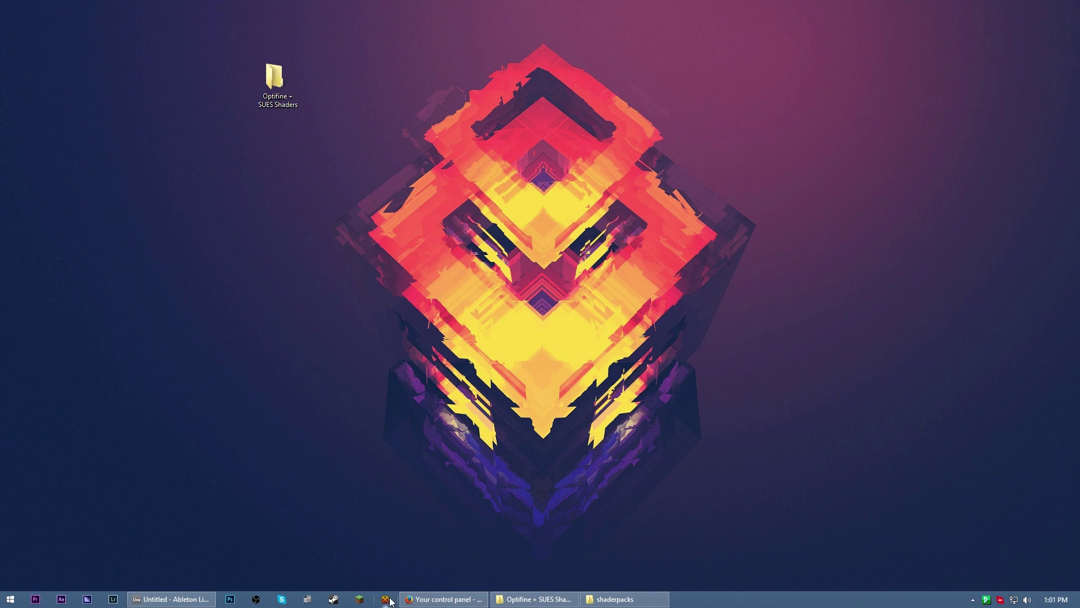
Sign in to the Minecraft Launcher with the account password and launch the 1.7.5-OptiFine-ShadersMod profile
click(360, 599)
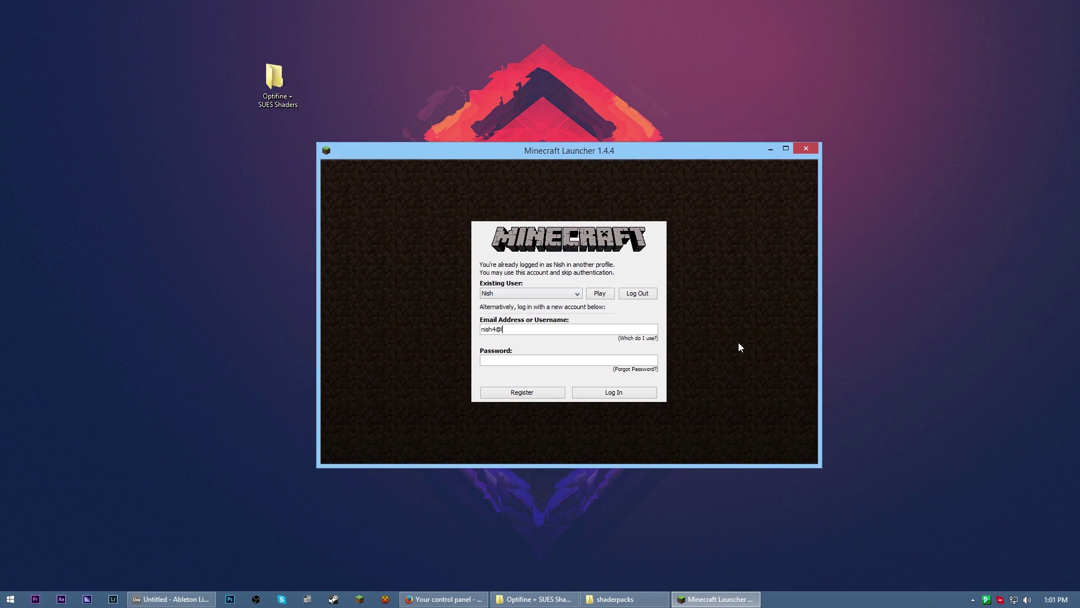
text(*****)
key(Return)
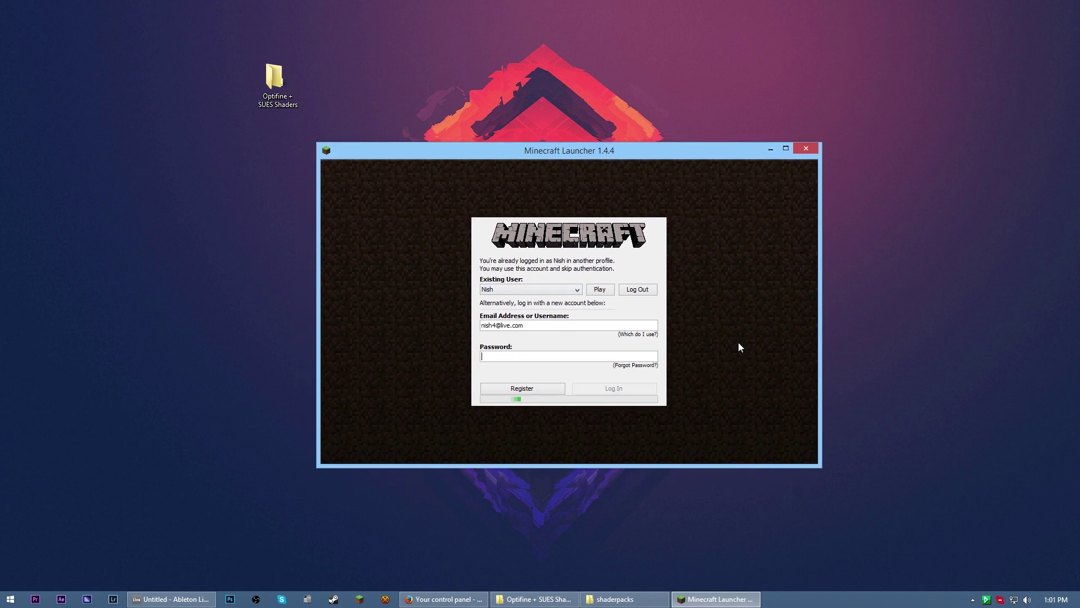
click(414, 440)
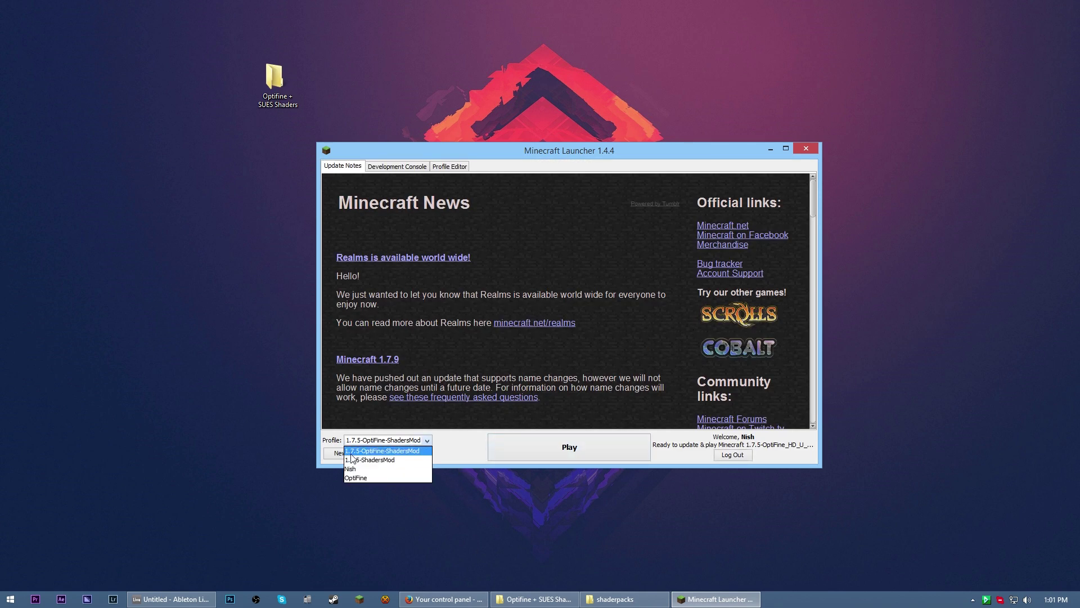
click(402, 453)
click(587, 455)
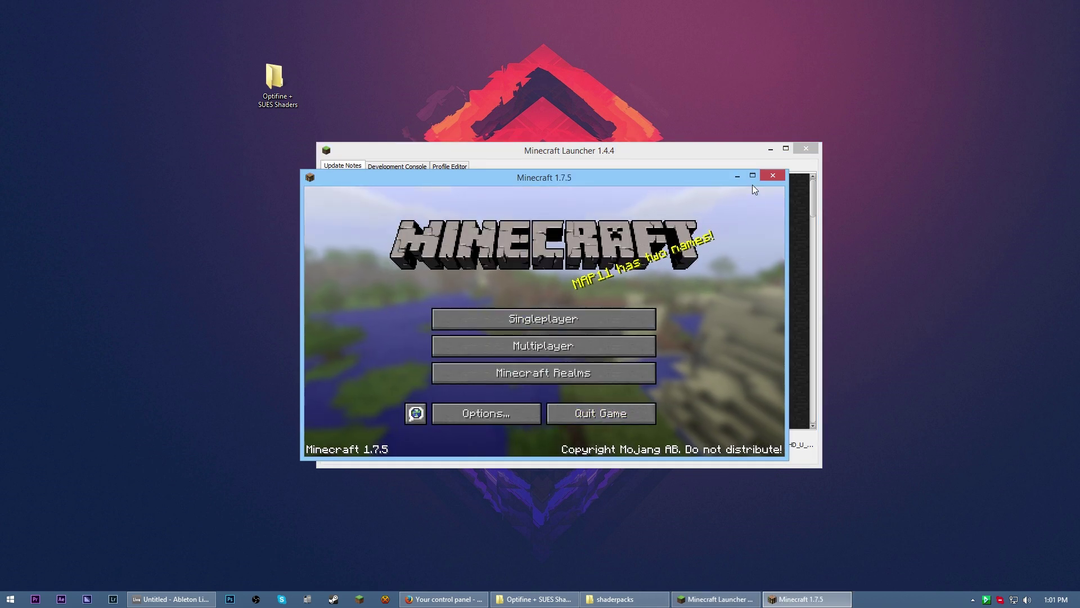
Maximize the game window and load the Shaderpack Tutorial singleplayer world
click(752, 176)
click(494, 278)
click(455, 246)
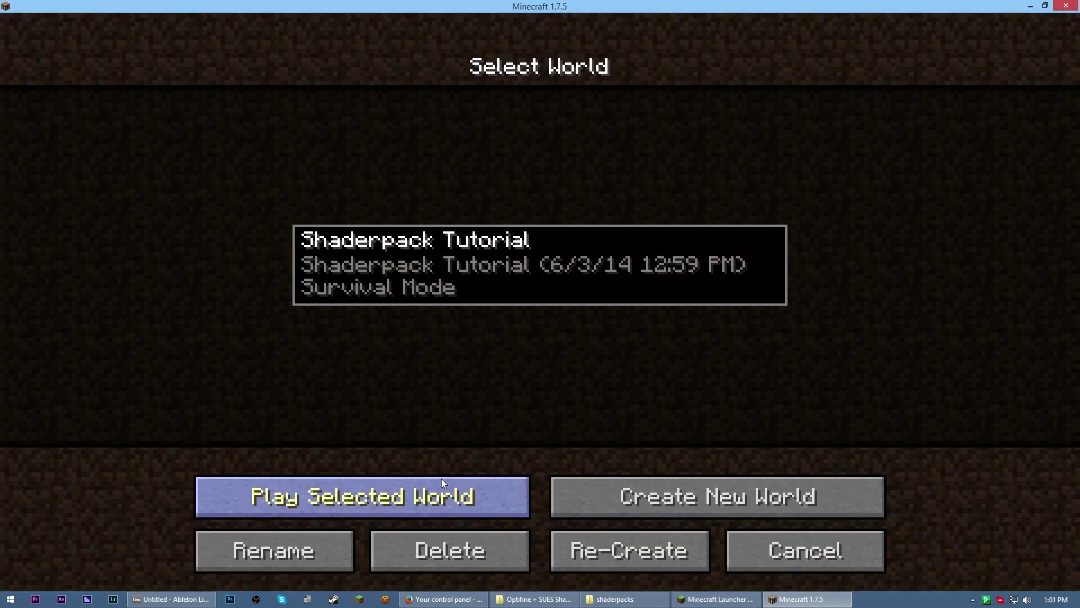
click(454, 498)
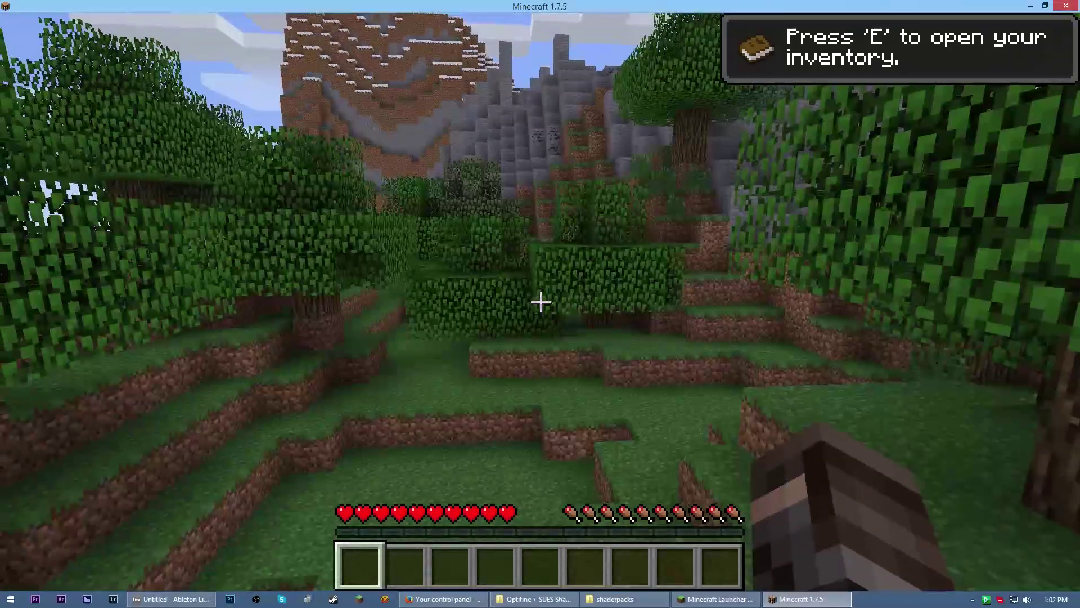
Select the SEUS-v10.1-Ultra-Motion-Blur.zip shader pack under Options > Shaders and return to the world
key(Escape)
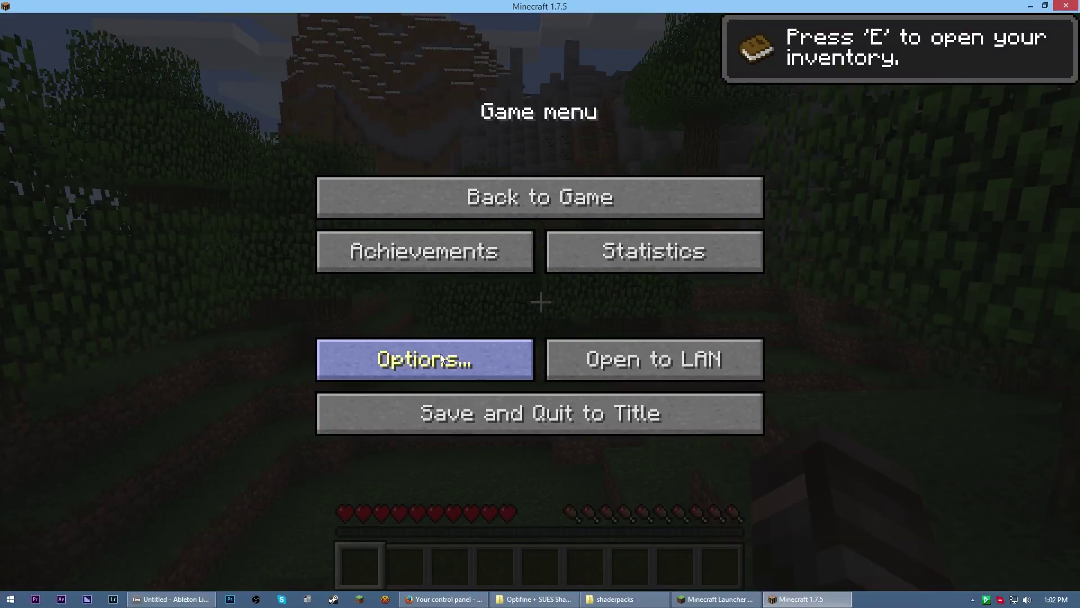
click(440, 354)
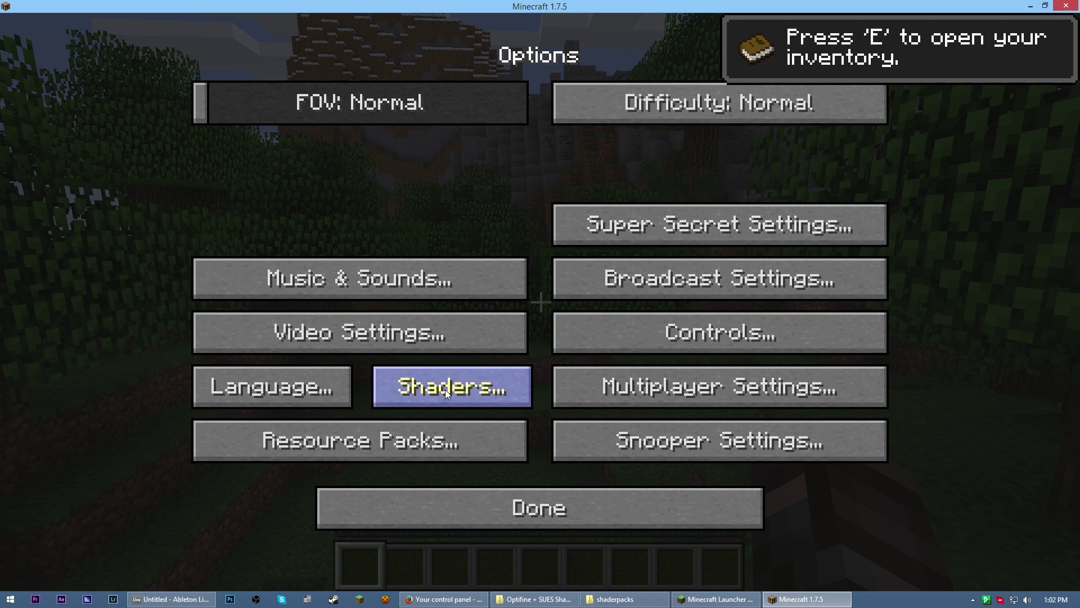
click(445, 390)
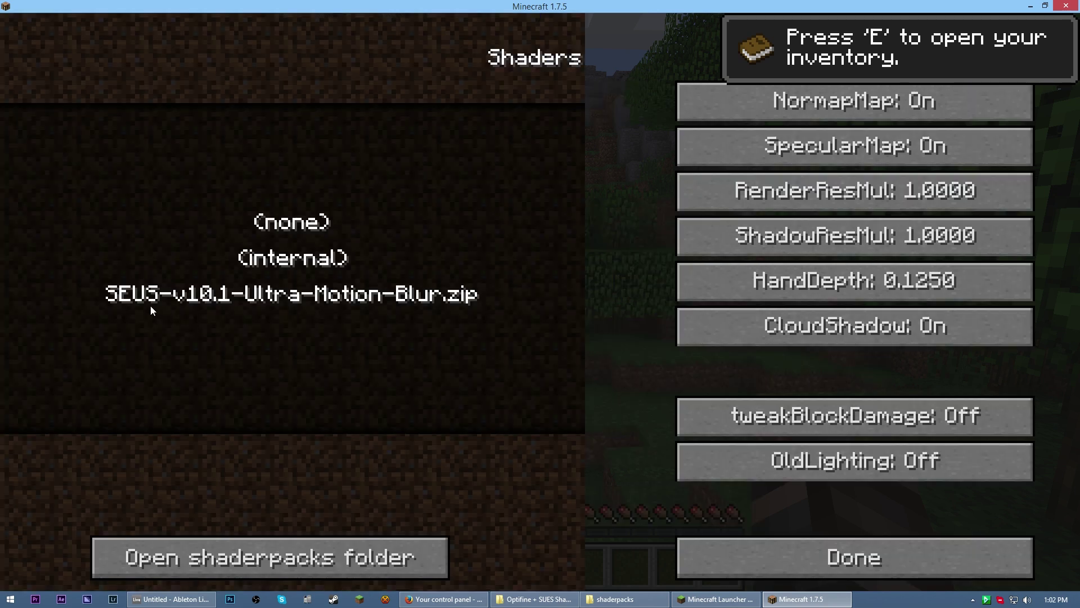
click(285, 300)
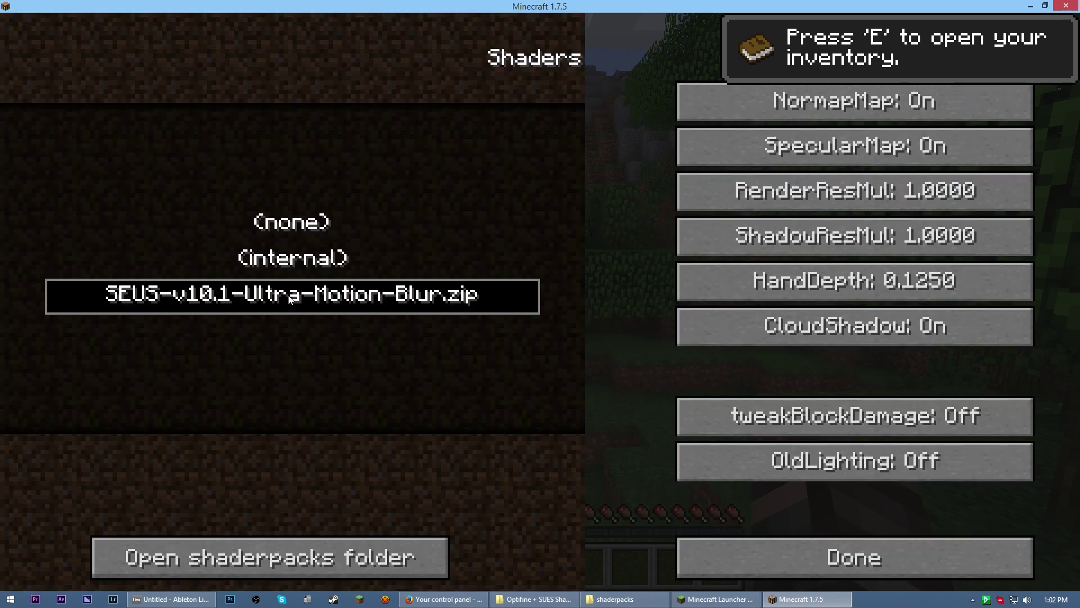
click(798, 563)
key(Escape)
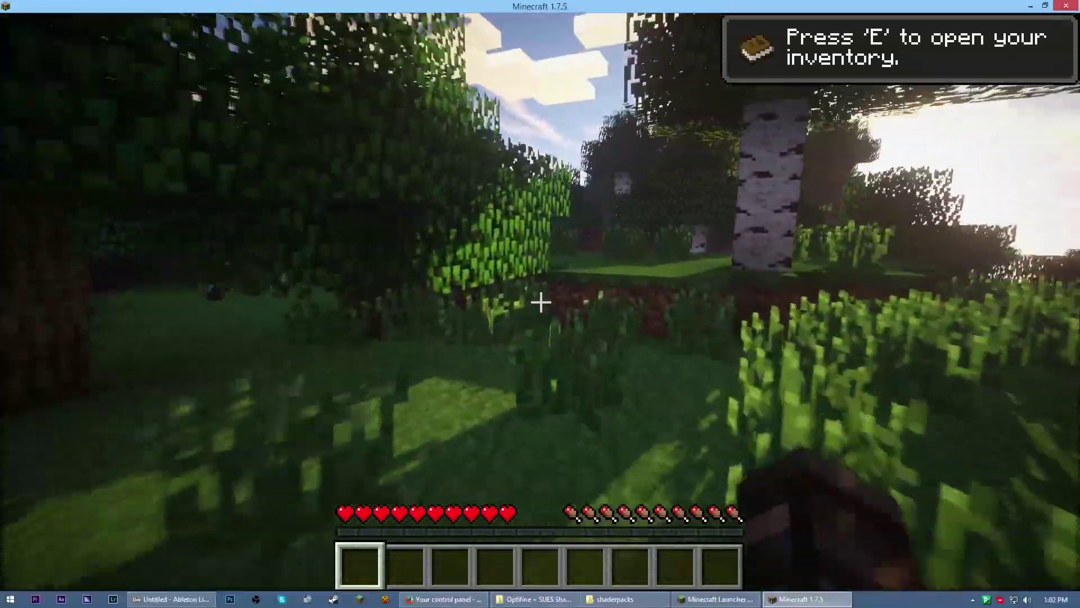
In Options > Shaders, turn tweakBlockDamage on with CloudShadow off, then go back to Options
key(Escape)
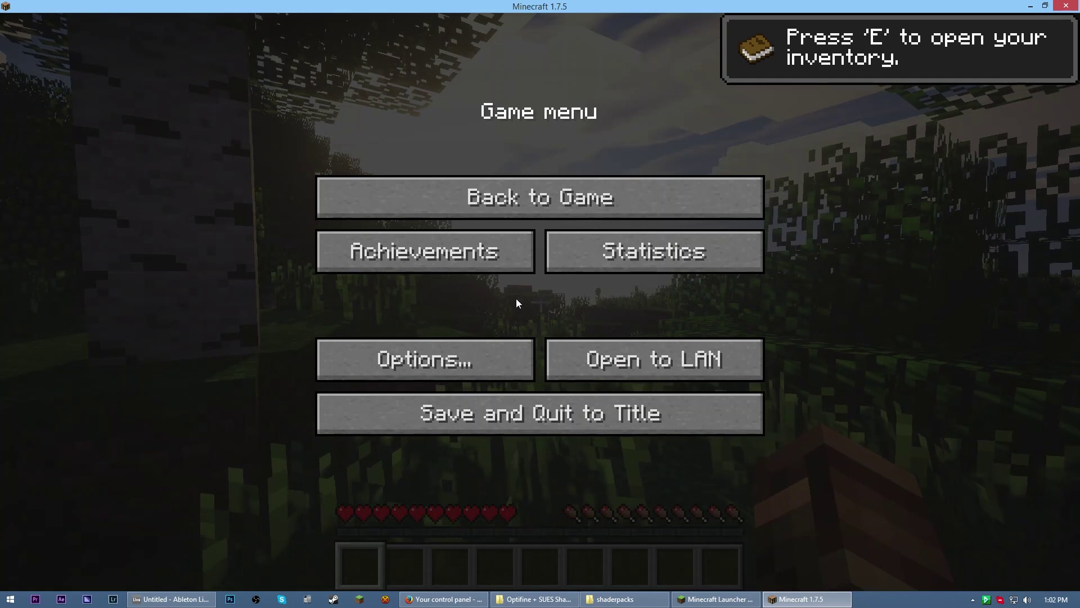
click(473, 353)
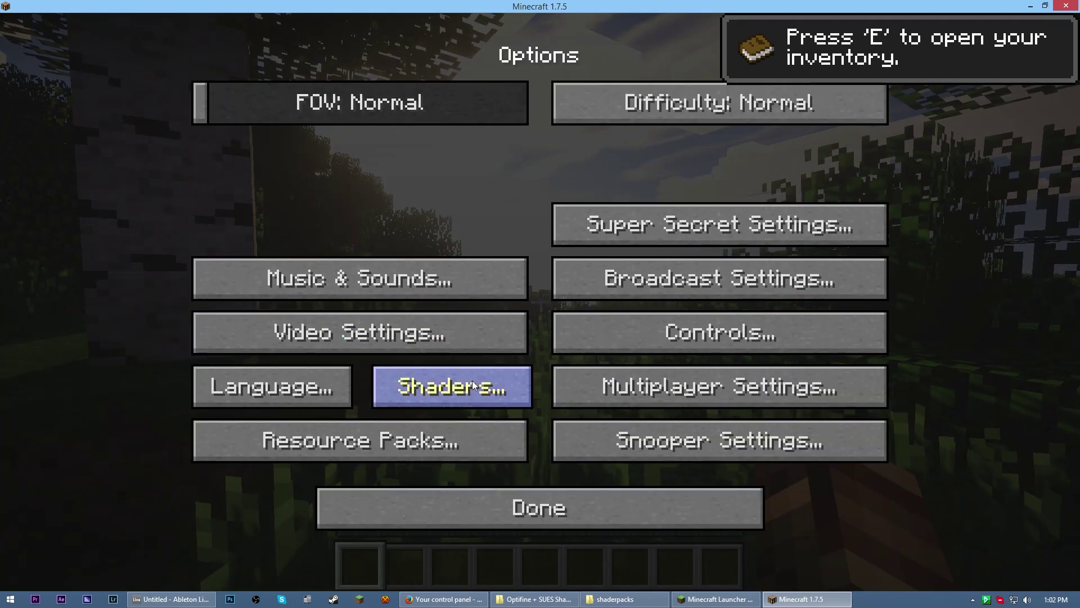
click(472, 381)
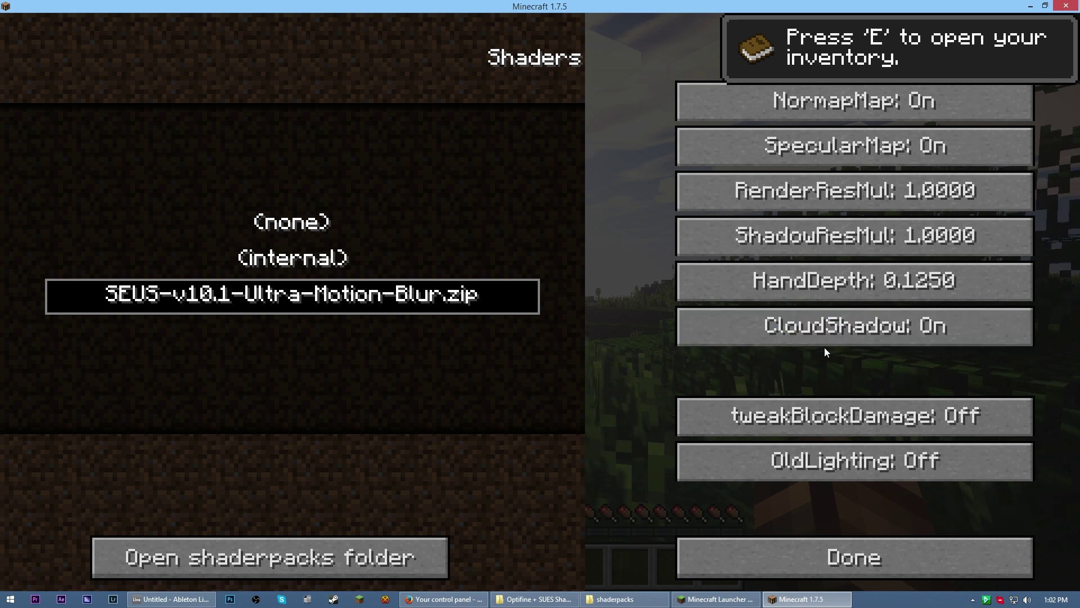
click(853, 426)
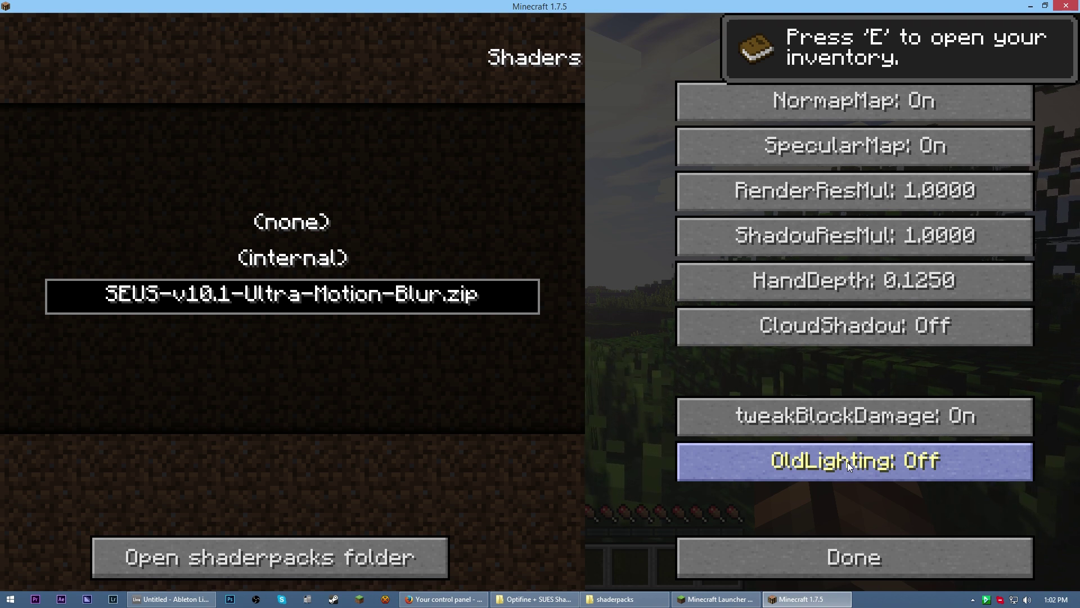
click(863, 548)
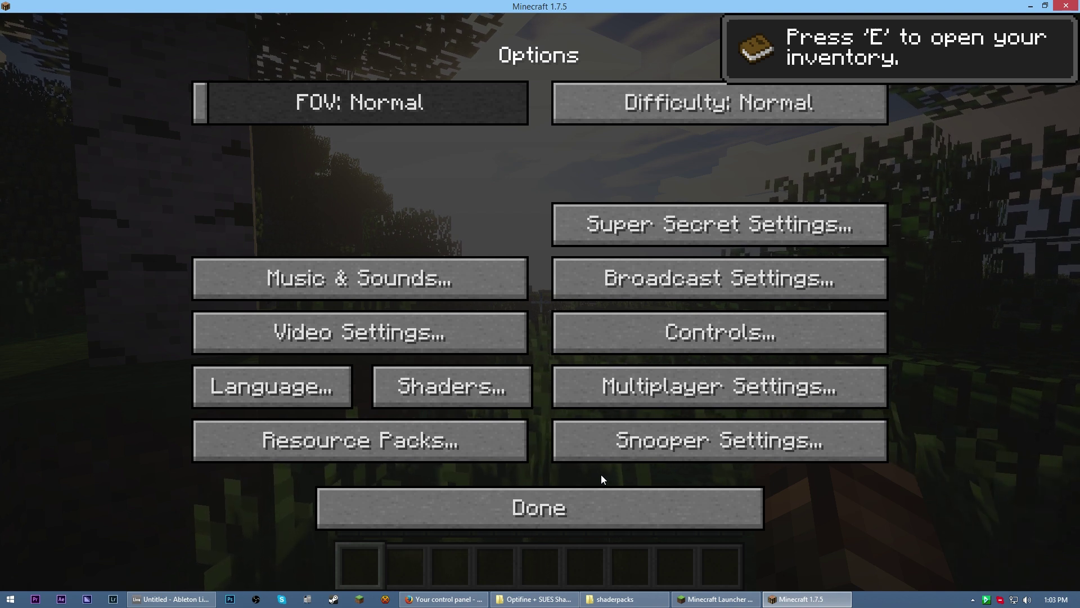
Cycle Clouds in Video Settings > Details until it reads OFF
click(426, 336)
click(394, 440)
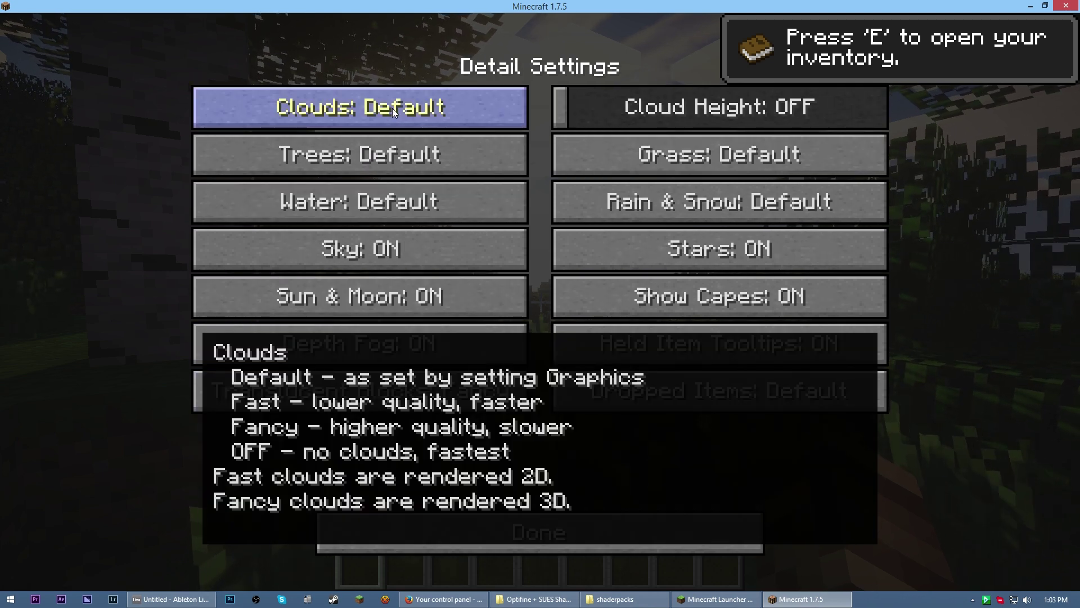
key(Escape)
key(Escape)
key(Escape)
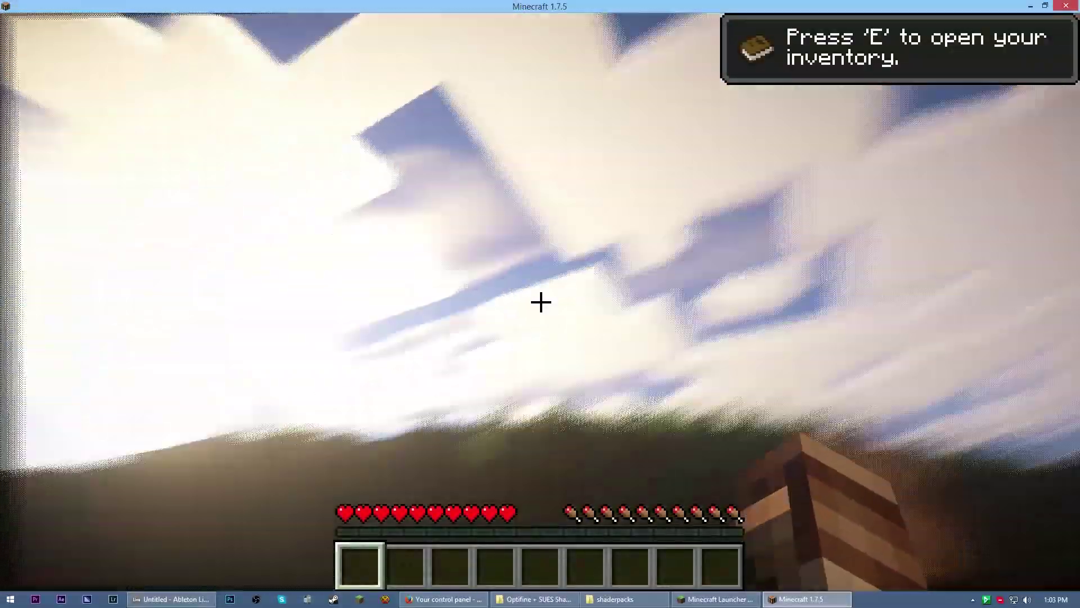
key(Escape)
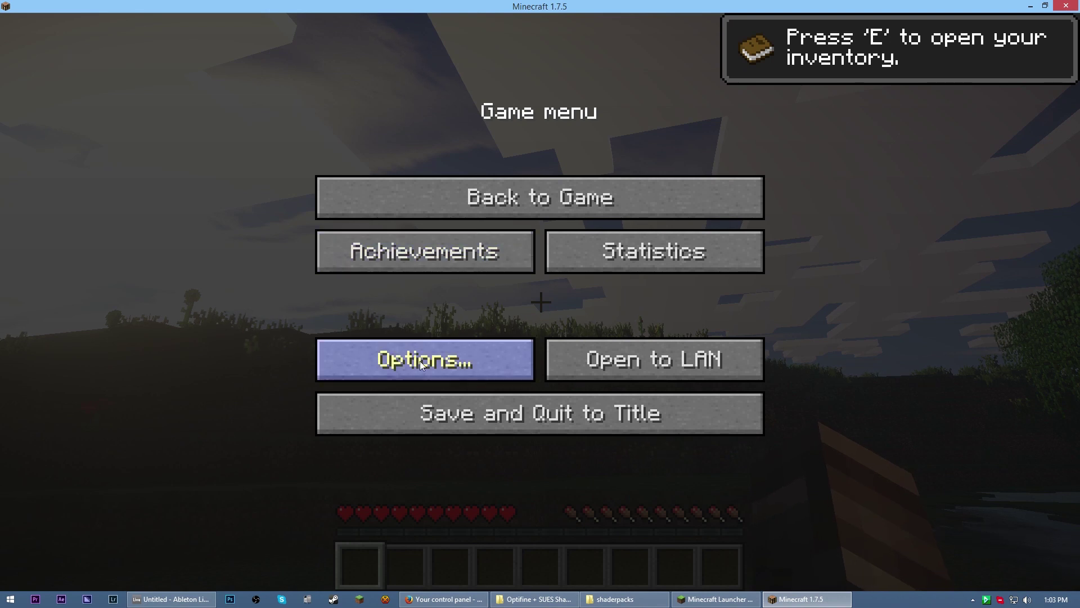
click(421, 365)
click(381, 328)
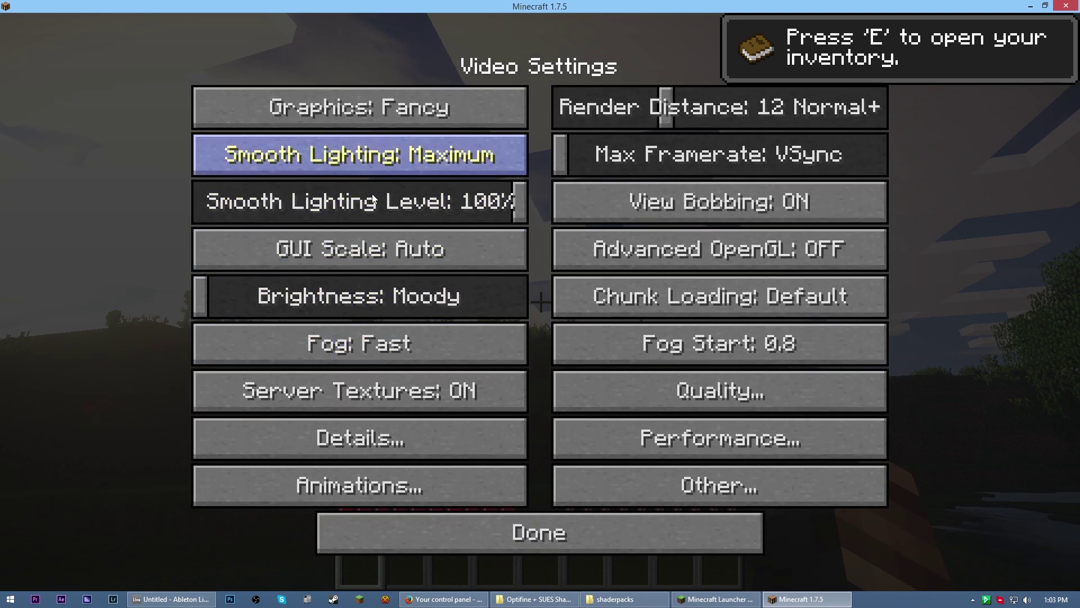
click(387, 426)
click(387, 112)
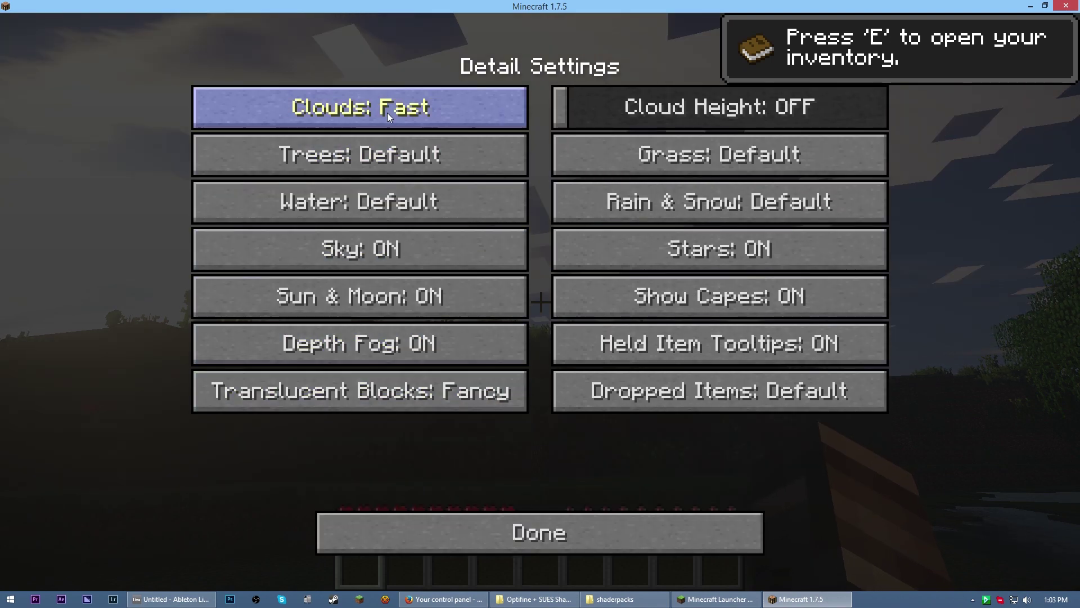
click(387, 113)
click(387, 113)
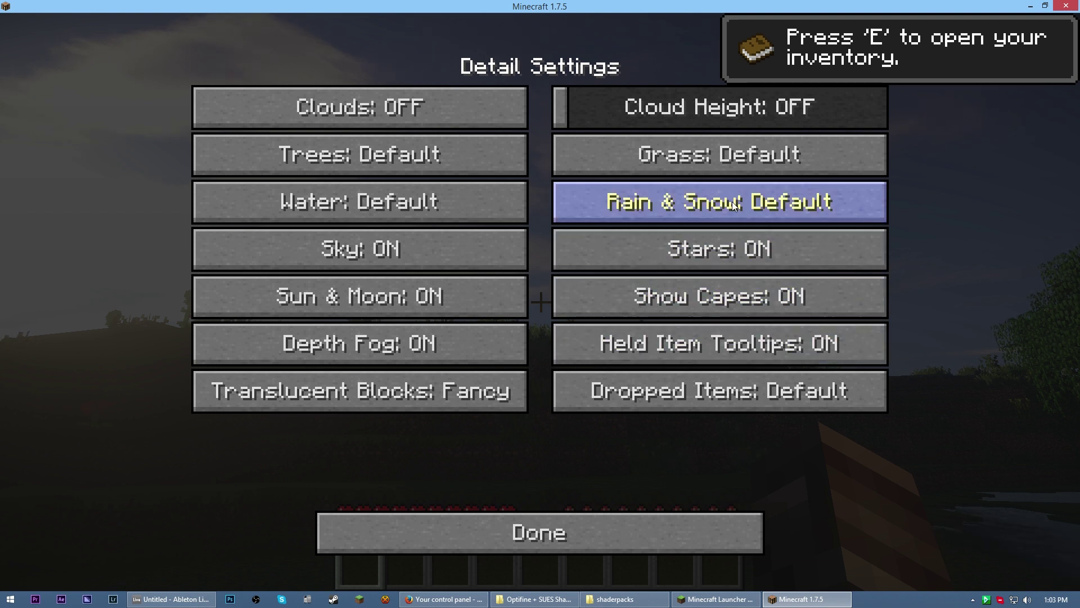
click(613, 545)
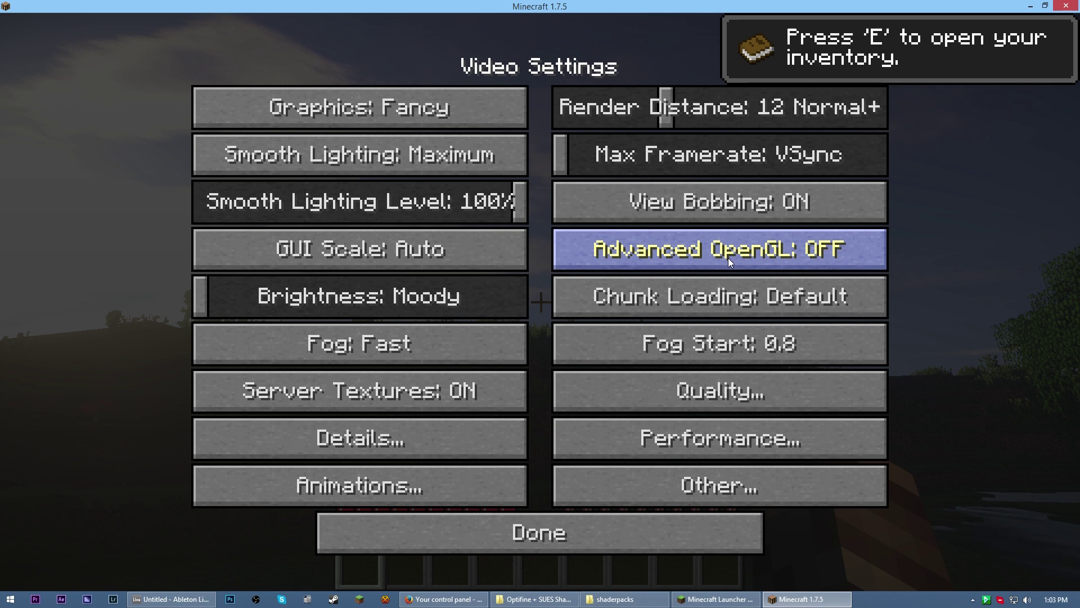
Set Advanced OpenGL to Fast in the video settings
click(728, 257)
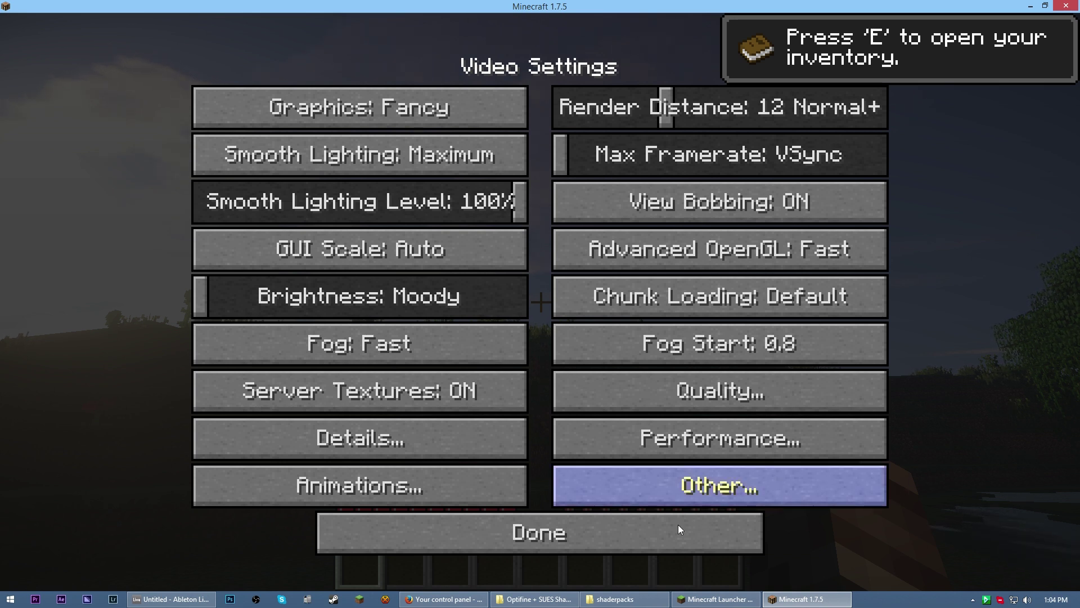
drag(591, 6, 602, 131)
click(664, 377)
Resume play, walk forward with the F3 debug overlay, and maximize the game window
key(Escape)
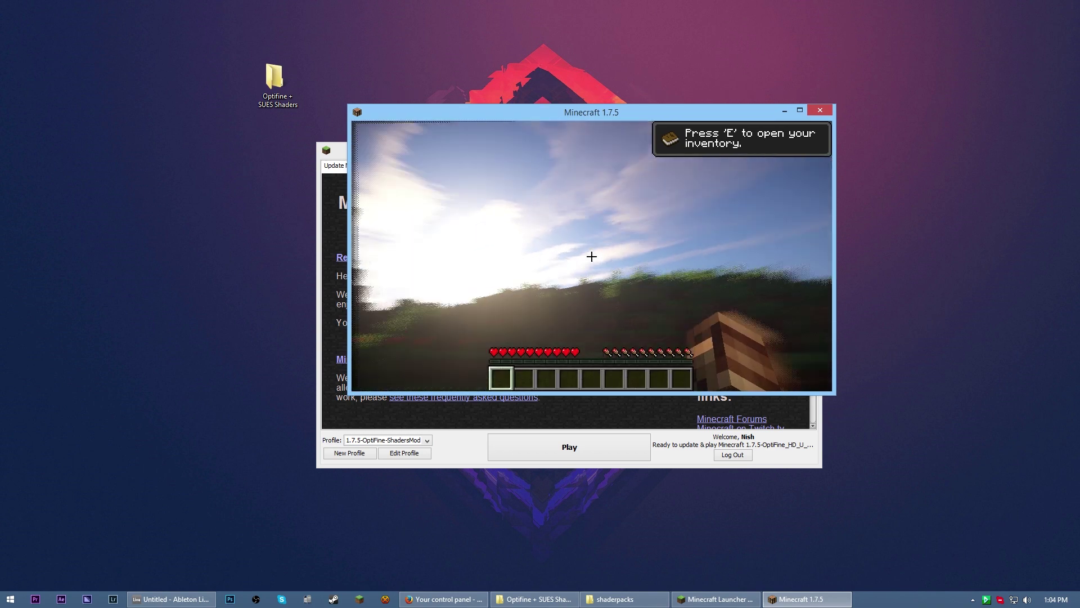
key(F3)
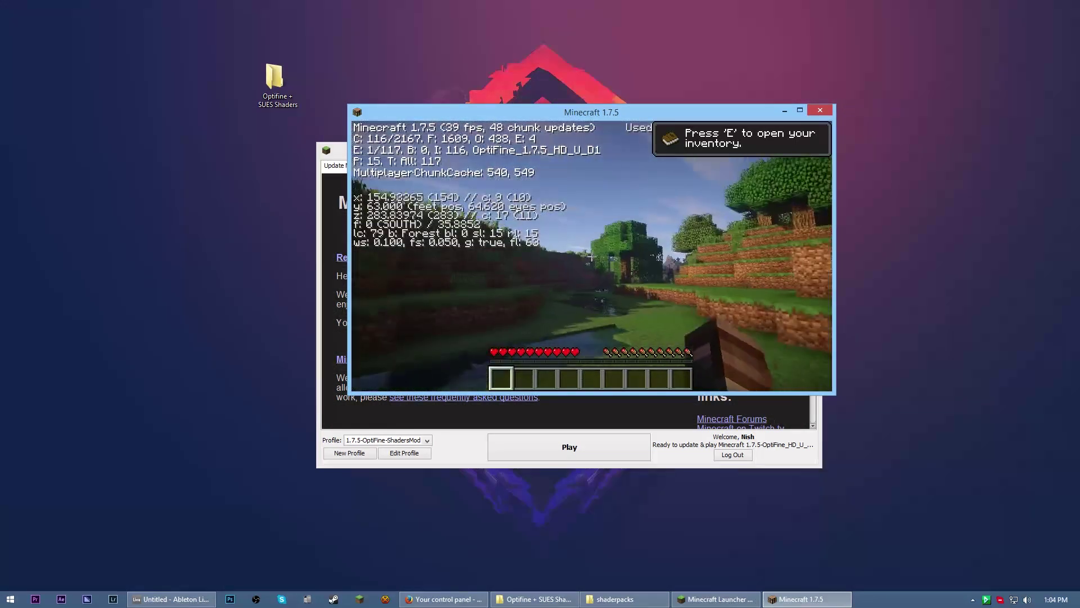
key(w)
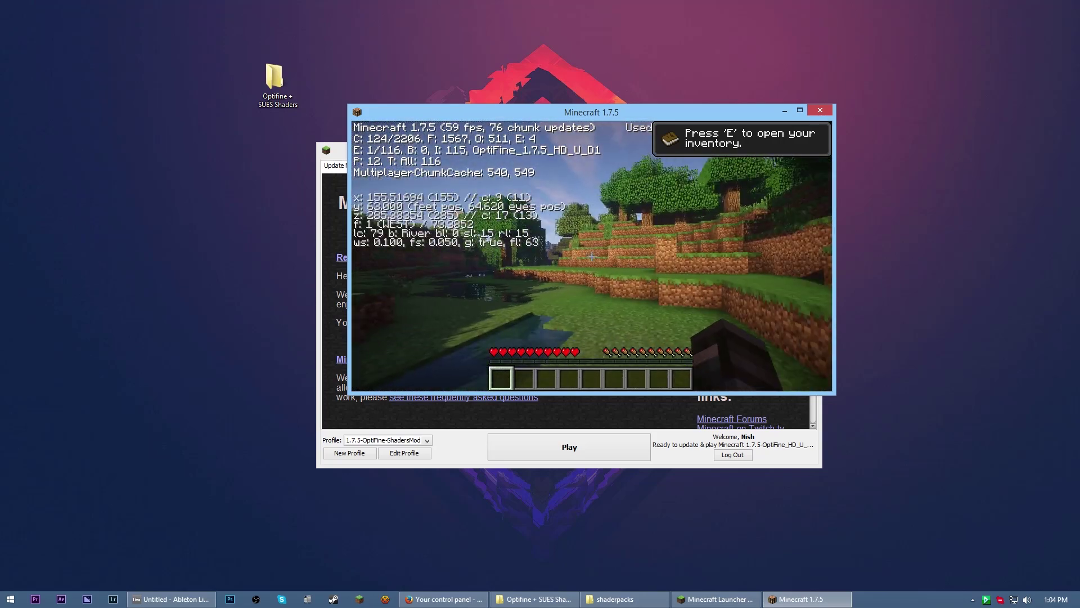
key(F3)
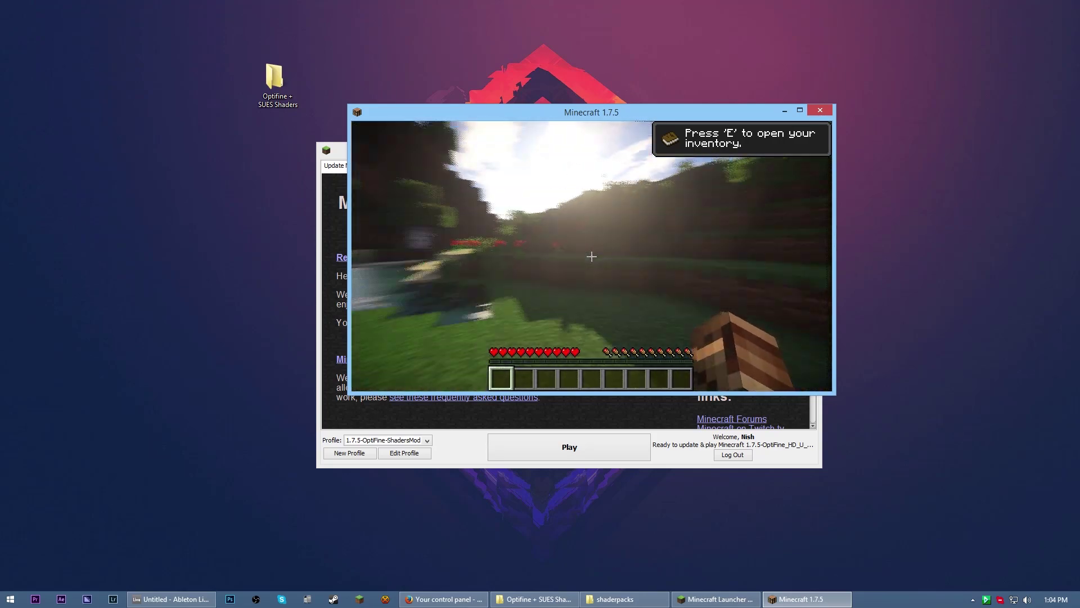
key(Escape)
click(799, 111)
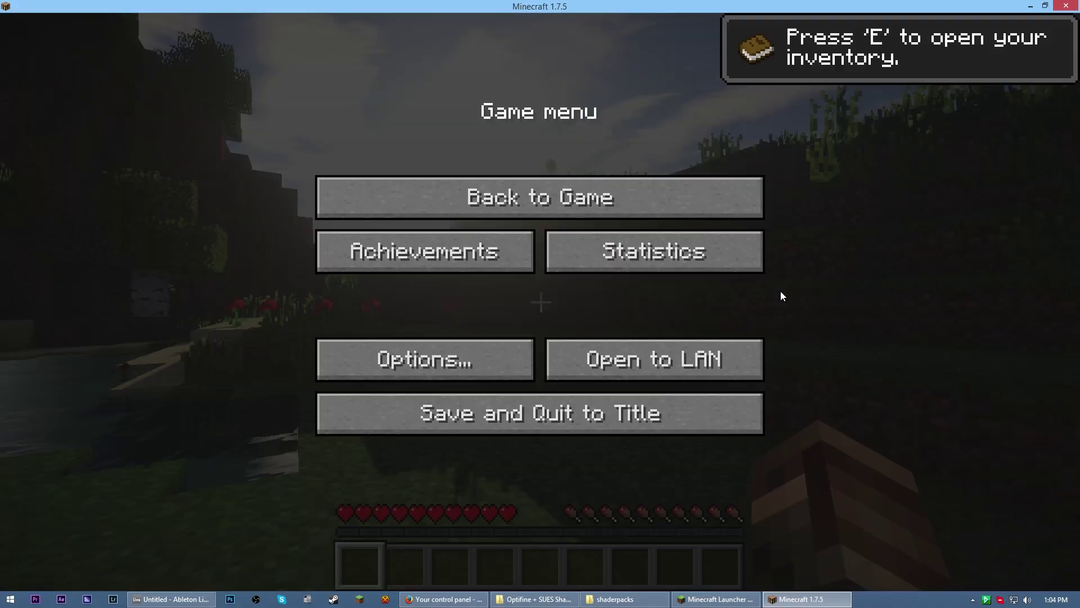
key(Escape)
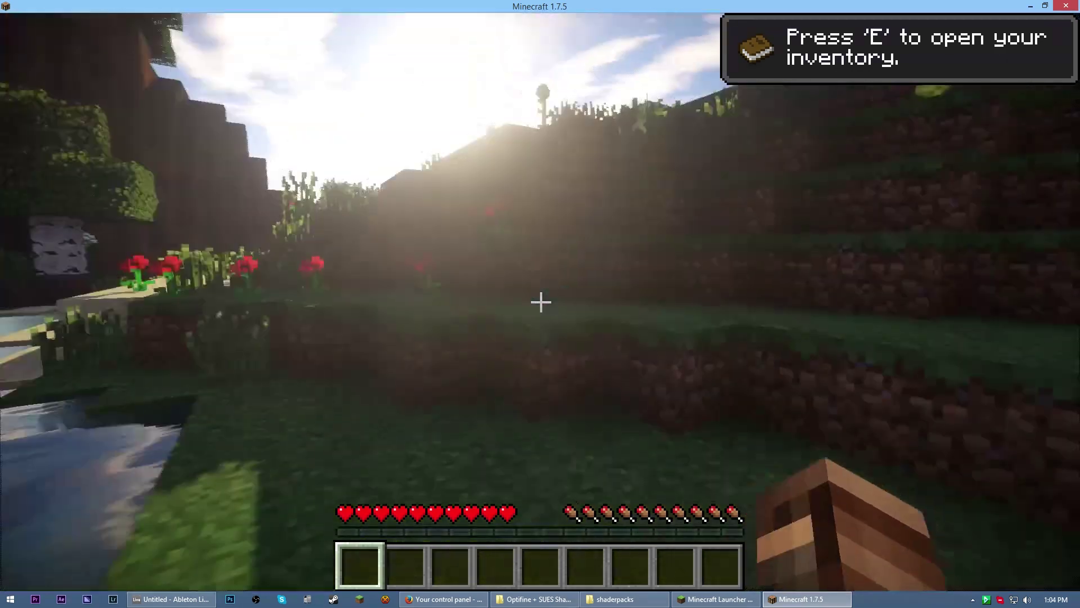
key(F3)
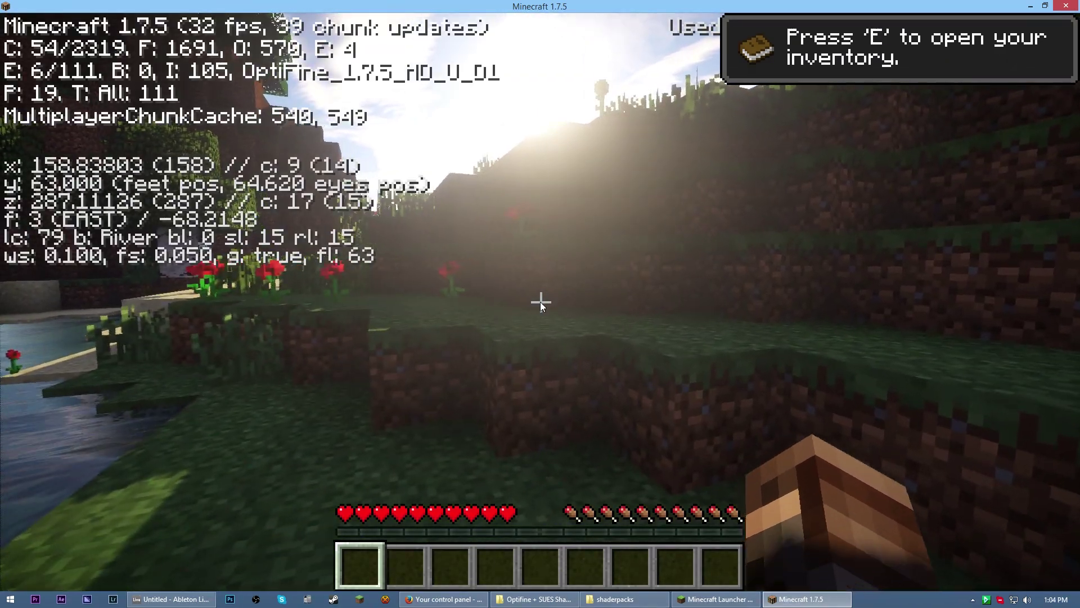
Change Max Framerate from VSync to Unlimited in Video Settings and return to the world
key(Escape)
click(447, 357)
click(434, 332)
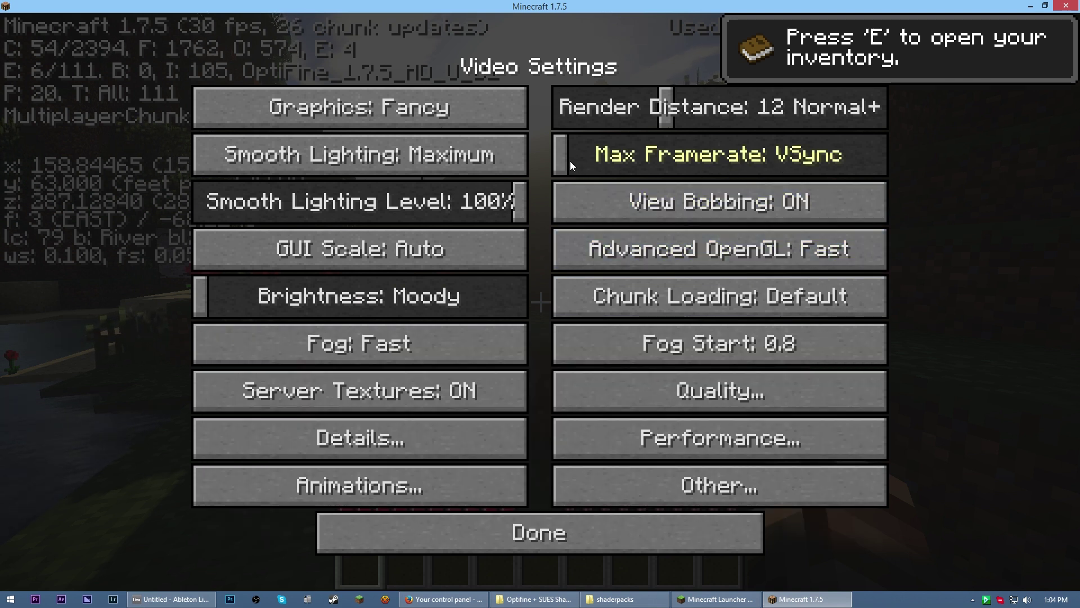
mouse_move(603, 155)
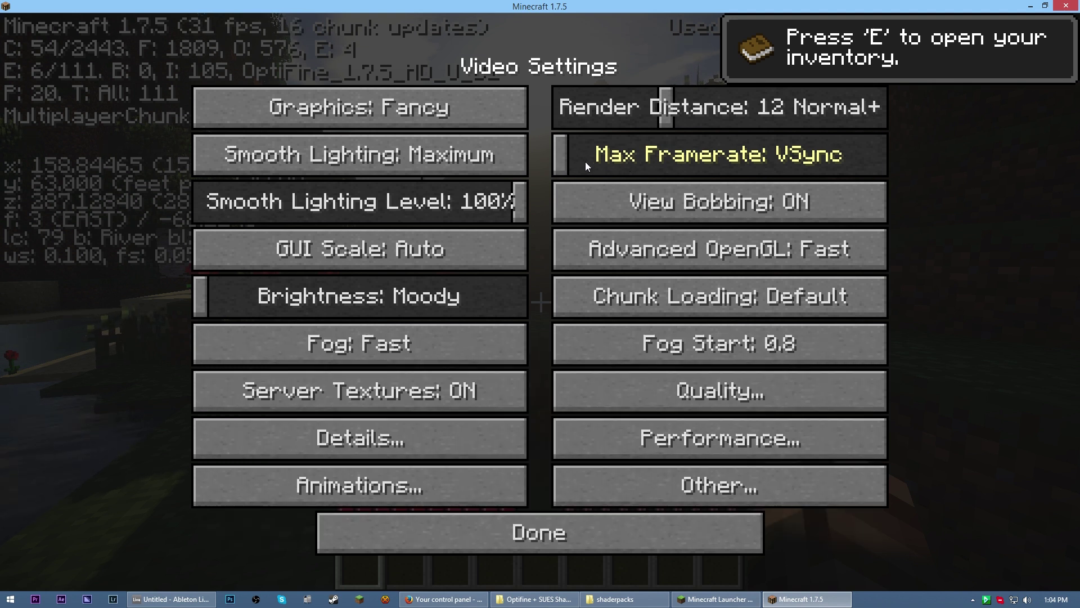
drag(558, 160, 913, 161)
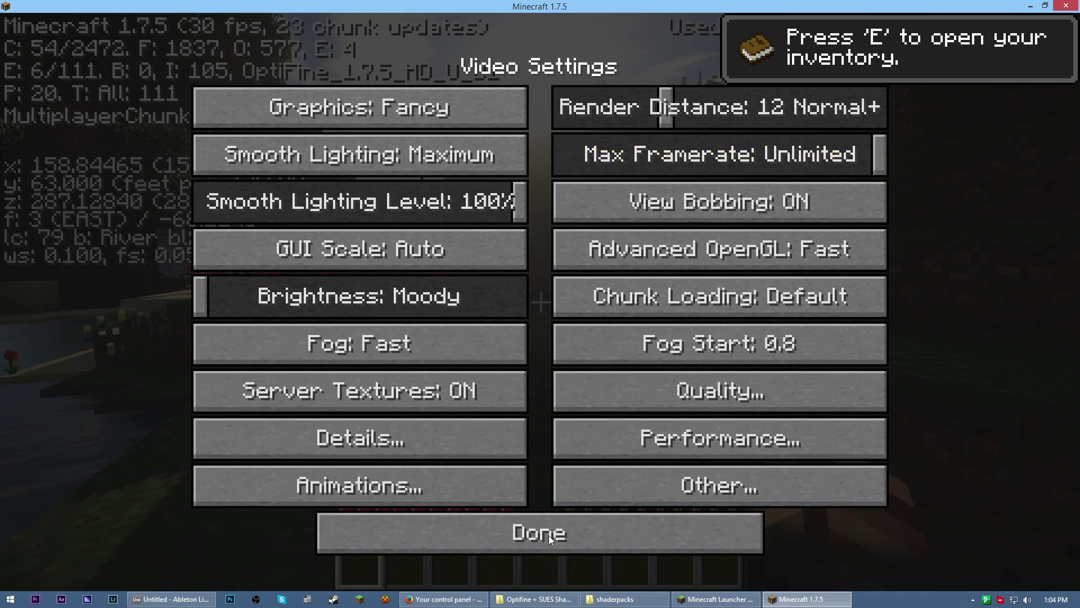
click(548, 536)
click(545, 524)
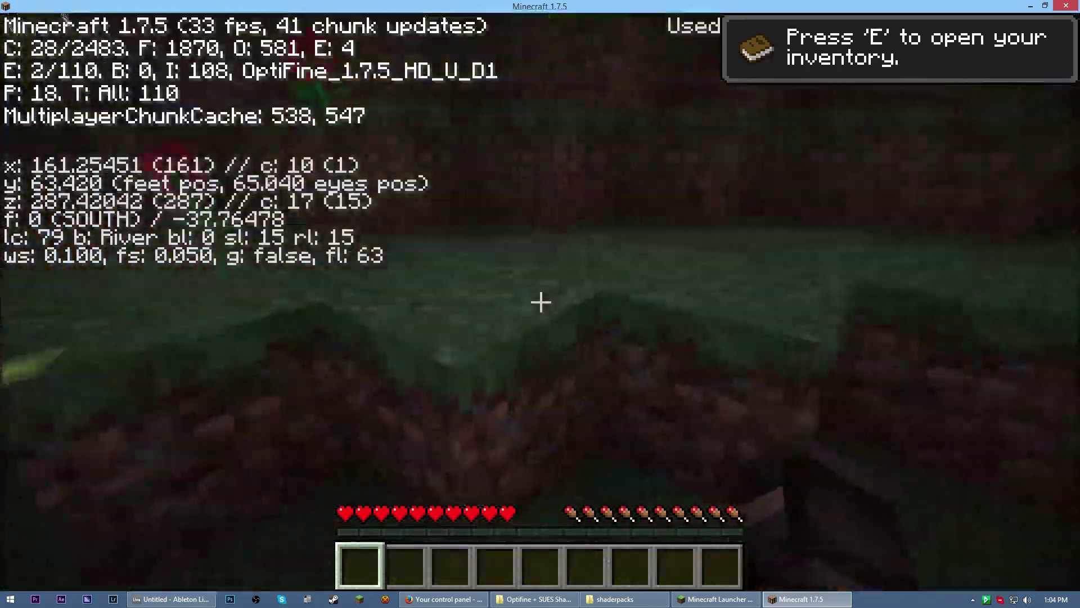
key(w)
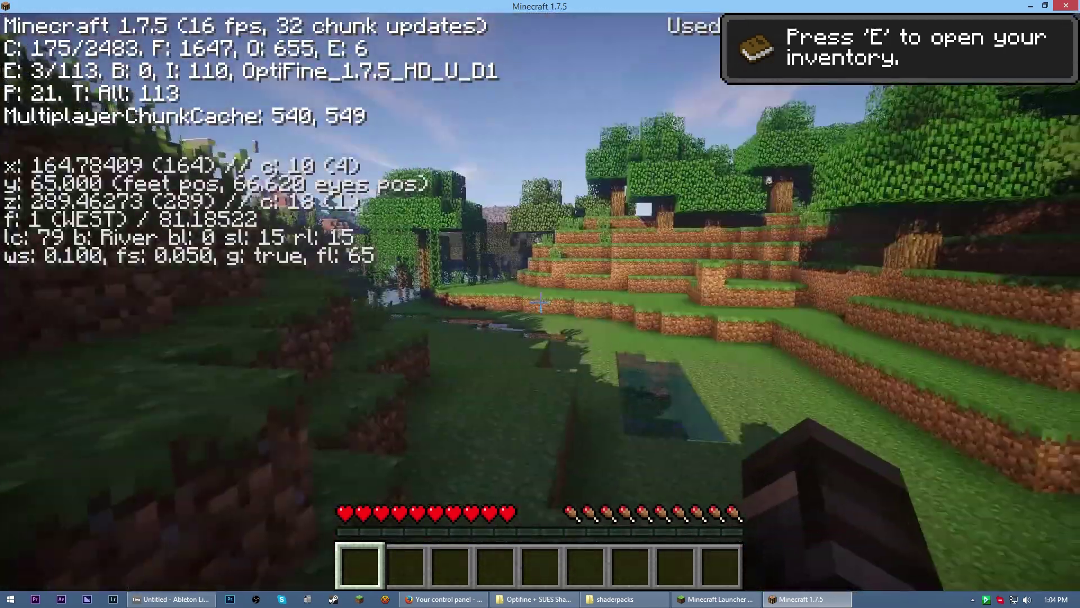
key(w)
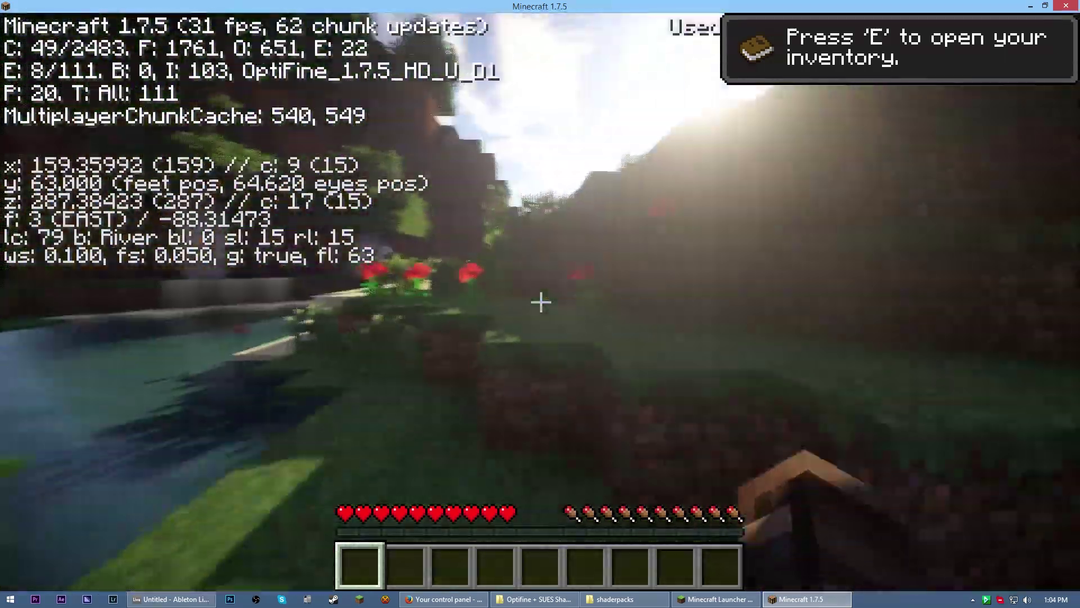
key(w)
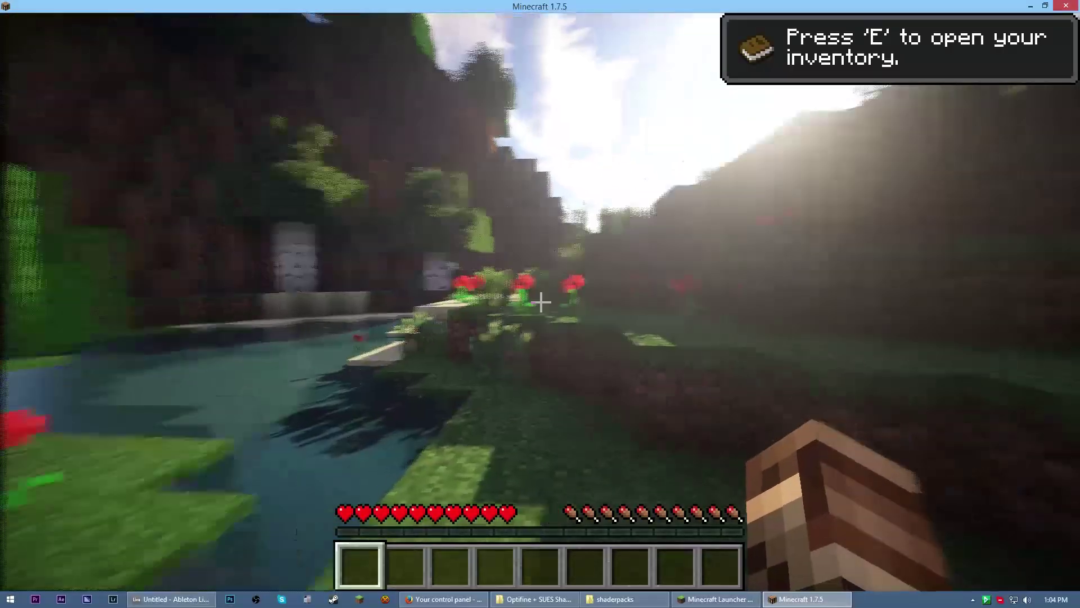
key(e)
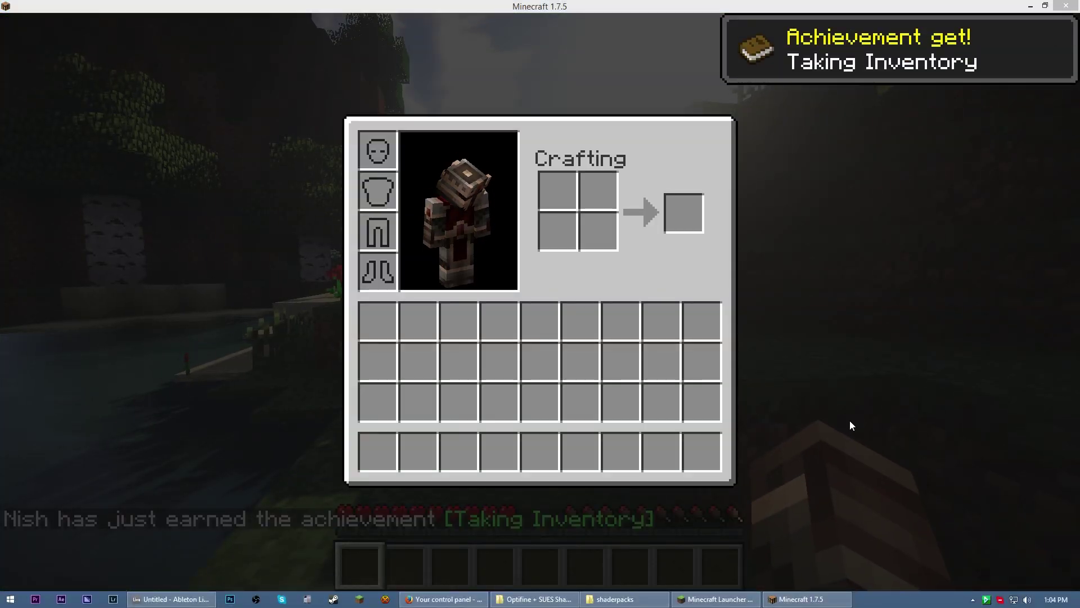
key(e)
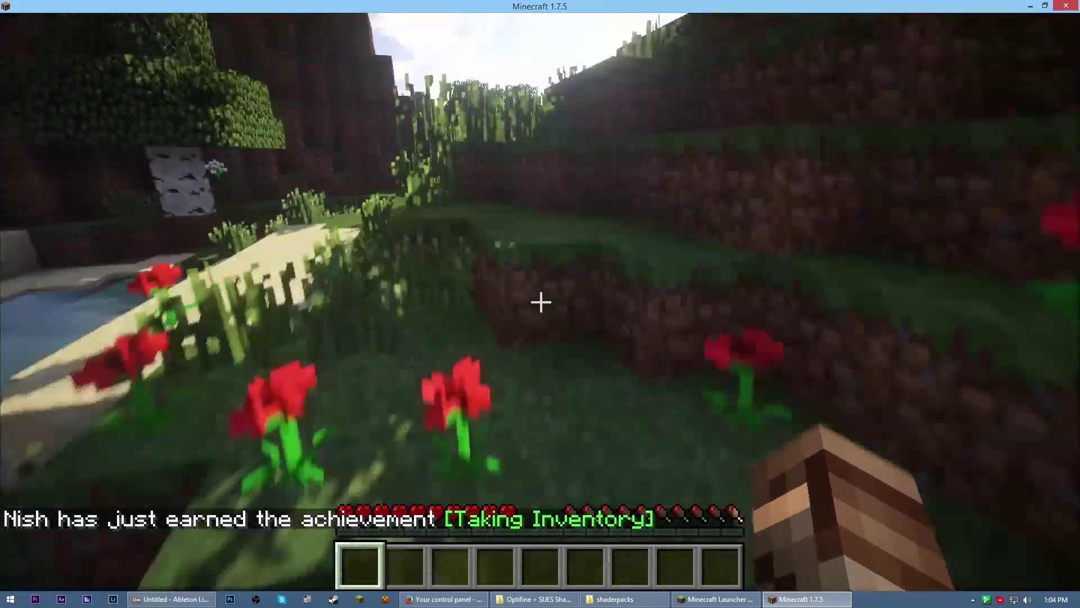
key(w)
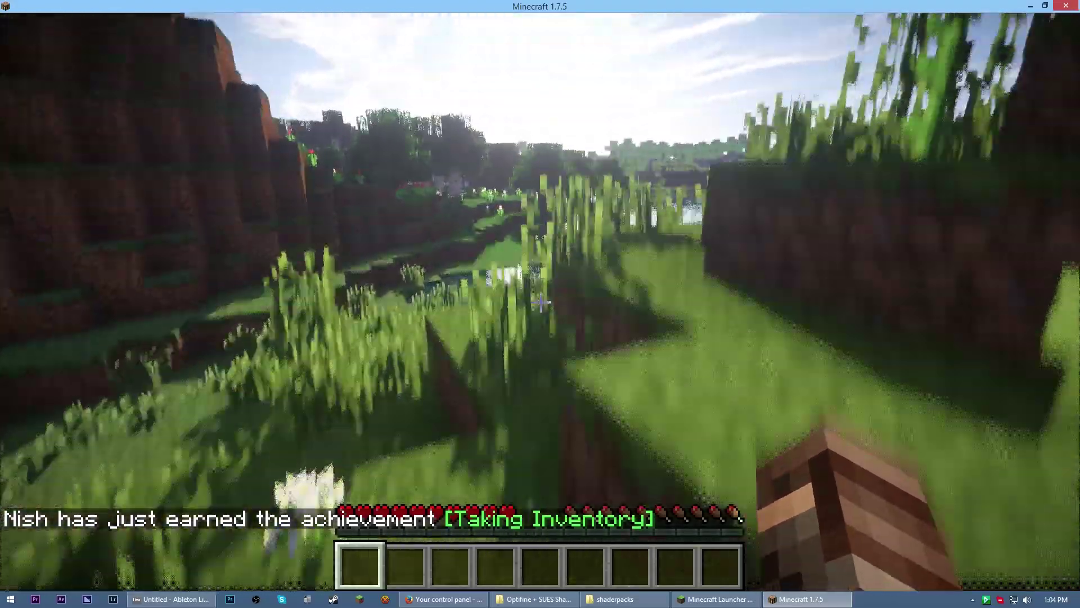
key(w)
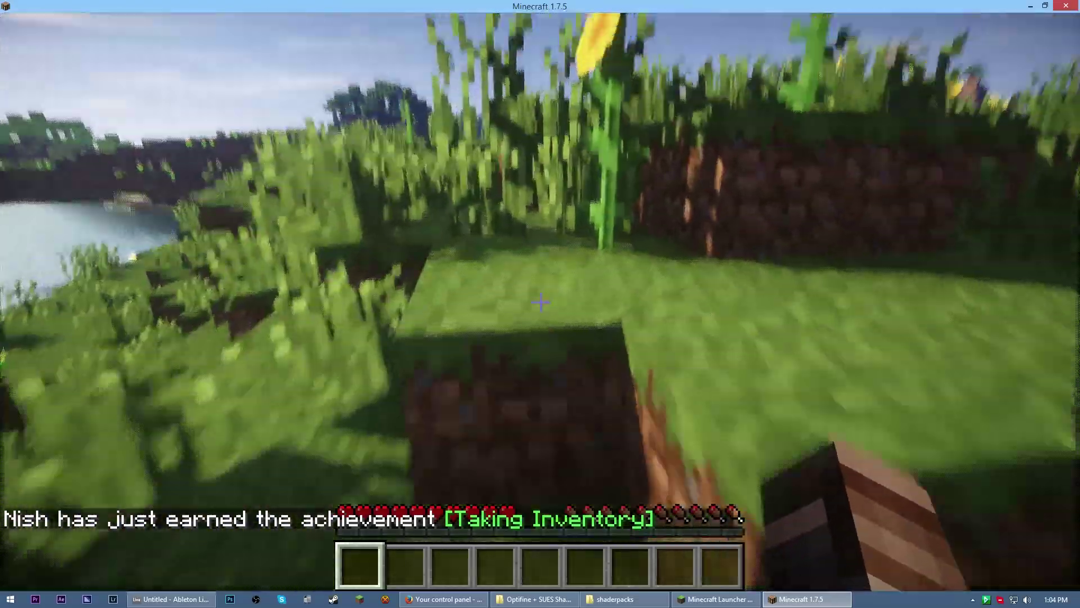
key(w)
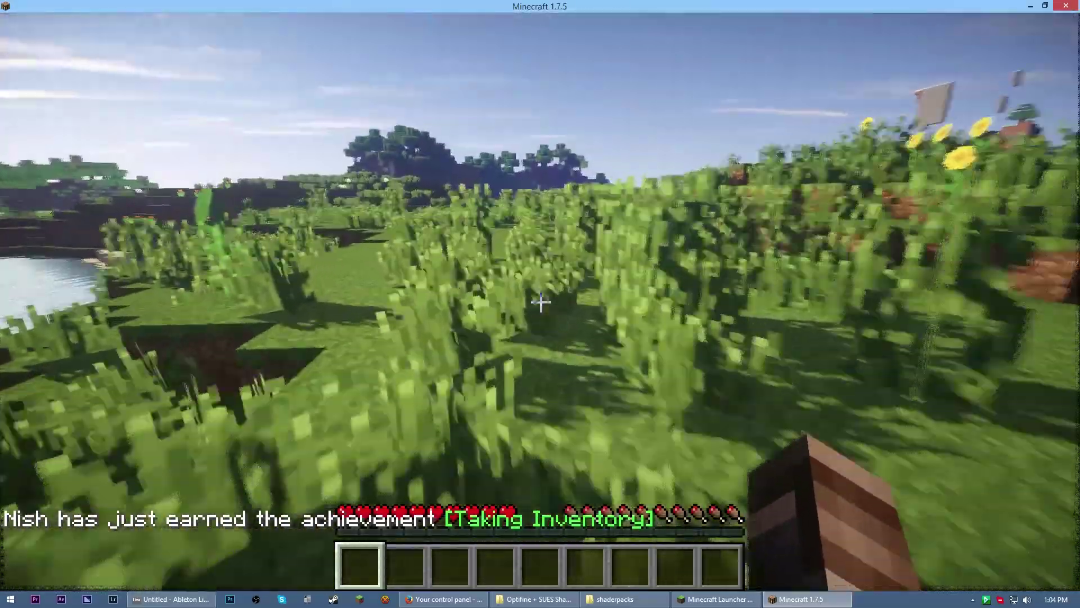
key(w)
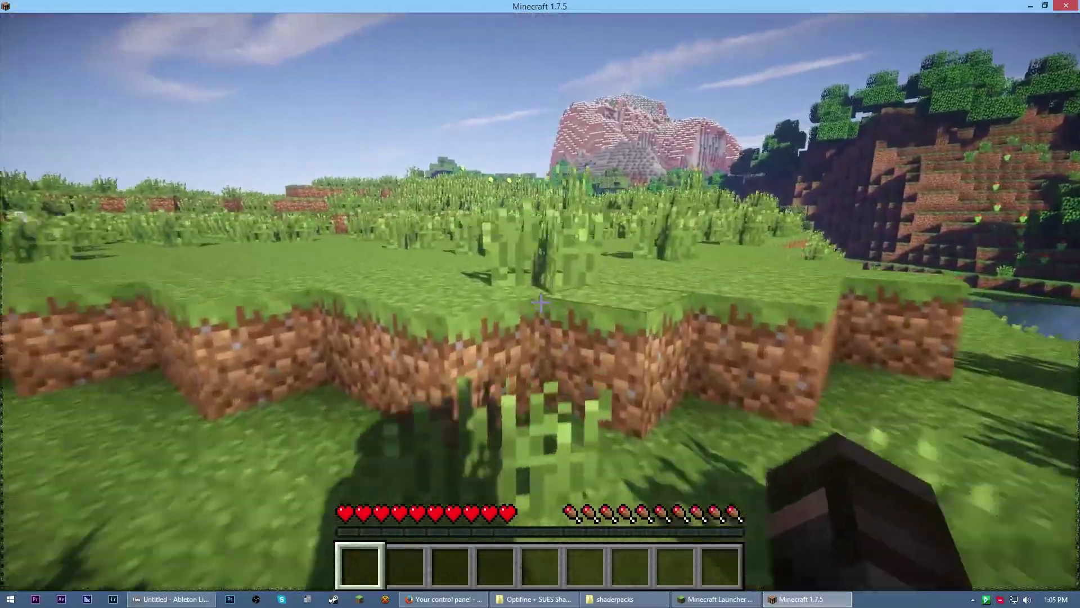
key(w)
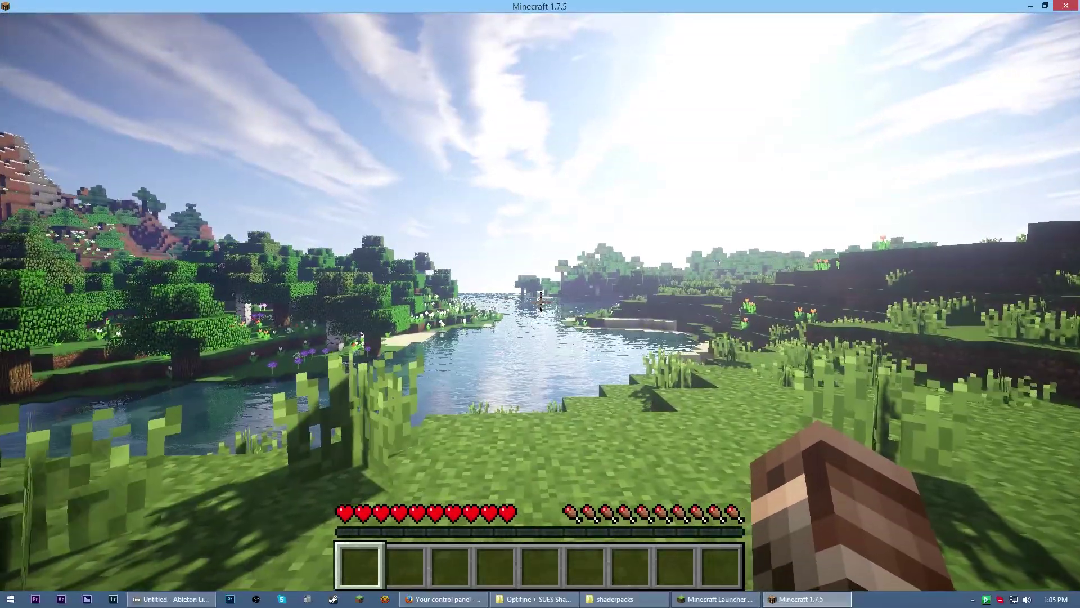
key(e)
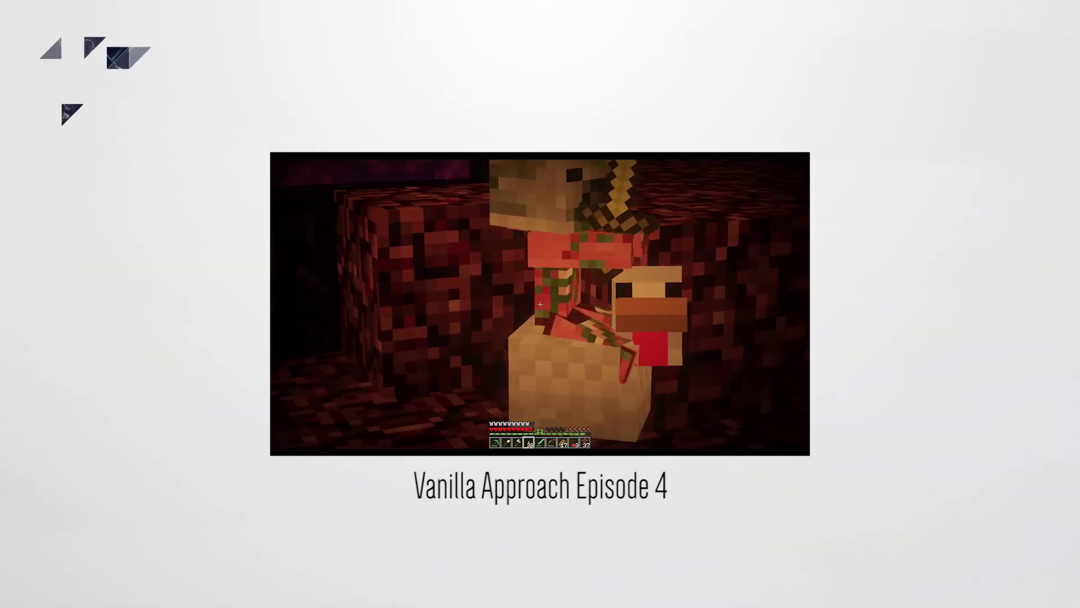